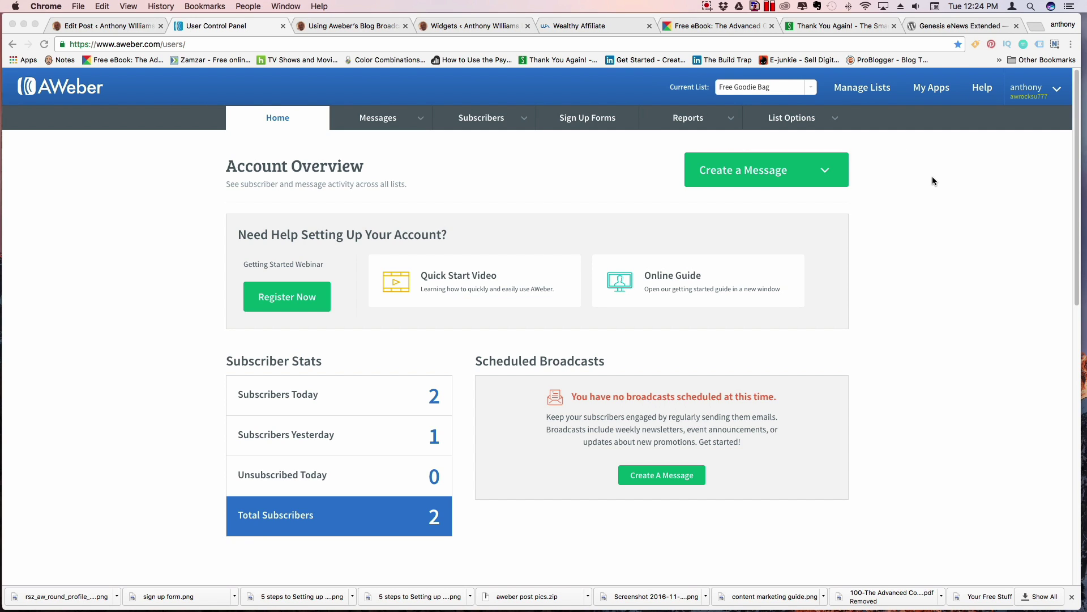
# Select Free Goodie Bag as the current list for the account
pyautogui.click(812, 89)
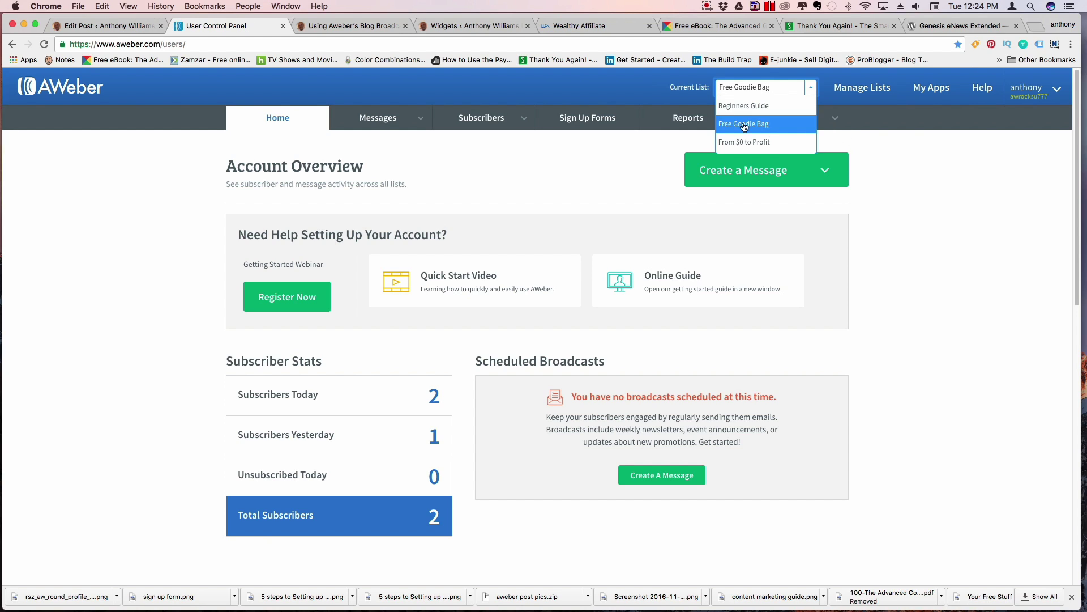
pyautogui.click(909, 181)
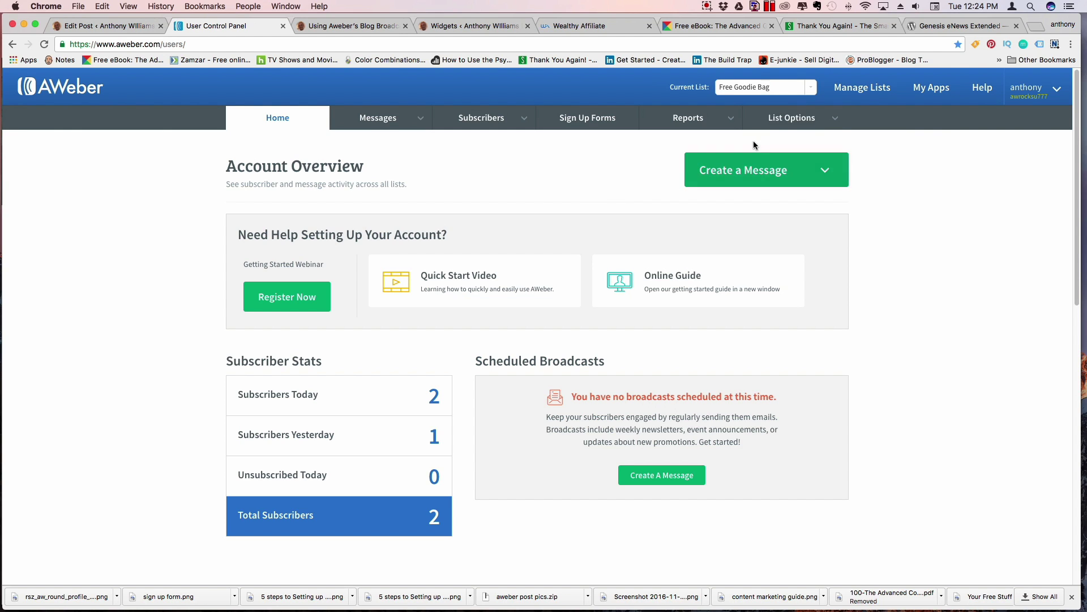
pyautogui.click(802, 90)
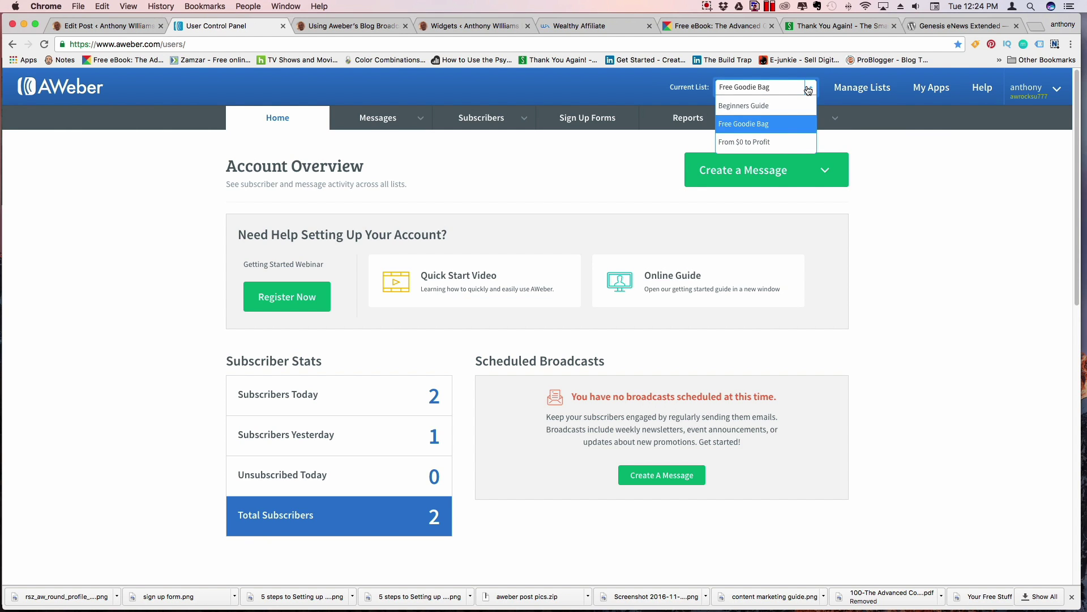
pyautogui.click(763, 129)
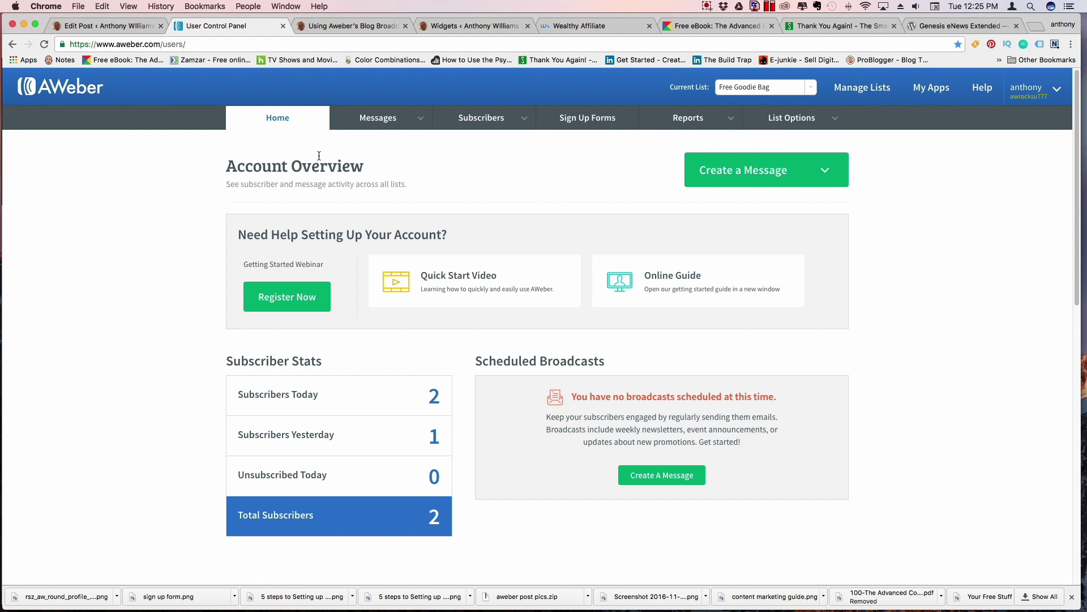
# View the page for managing the email lists and return to the account overview
pyautogui.click(862, 87)
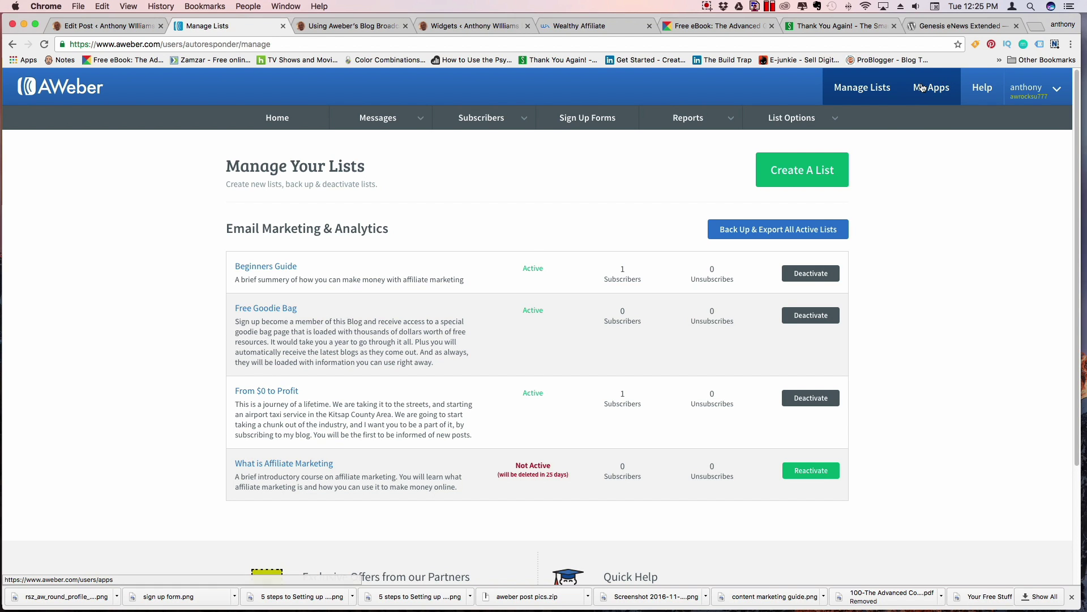
pyautogui.click(293, 118)
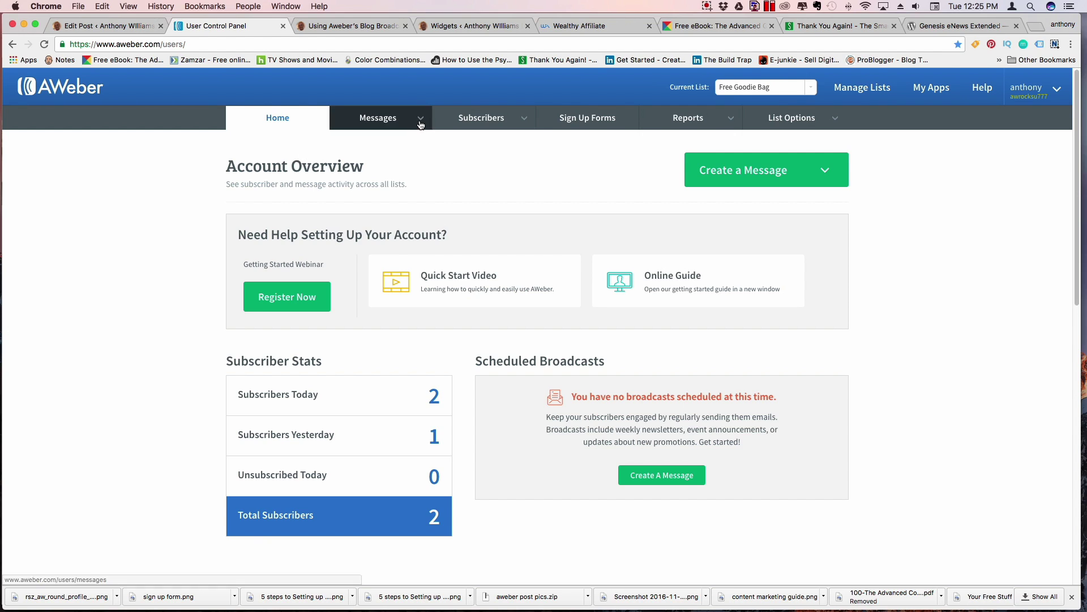
# Start a new blog broadcast and enter the blog's web address ending in /feed as its RSS feed URL
pyautogui.moveTo(421, 124)
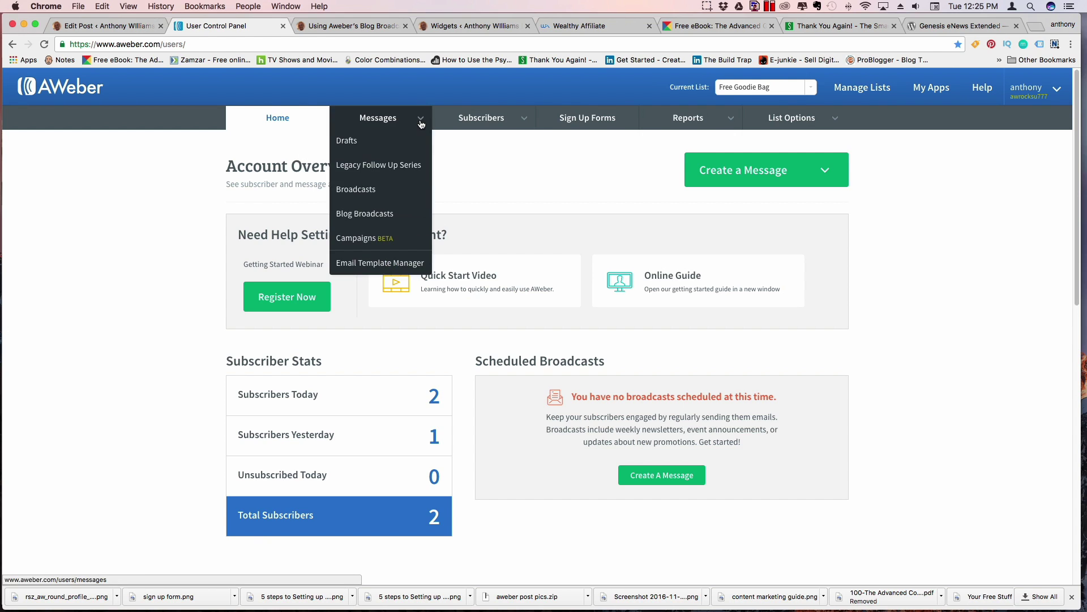
pyautogui.click(378, 214)
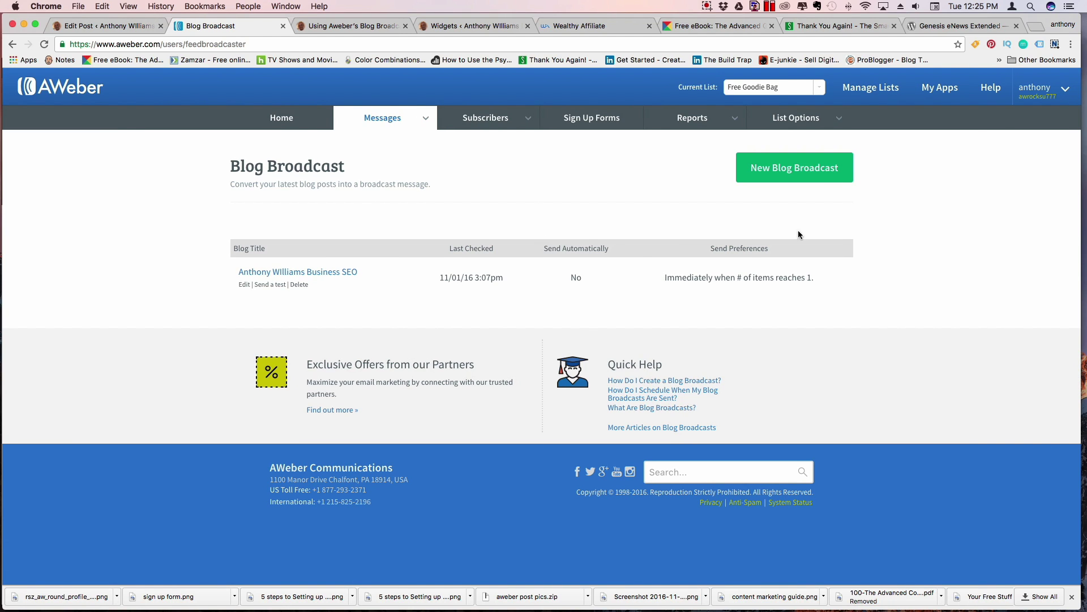
pyautogui.click(821, 173)
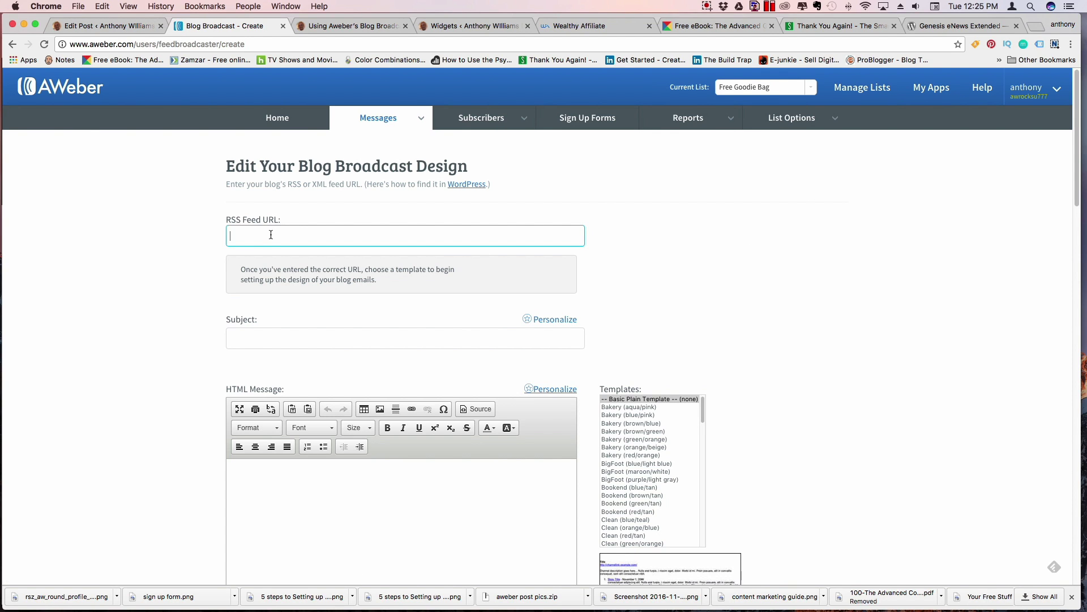
pyautogui.write('http://anthonyawilliams.com/f')
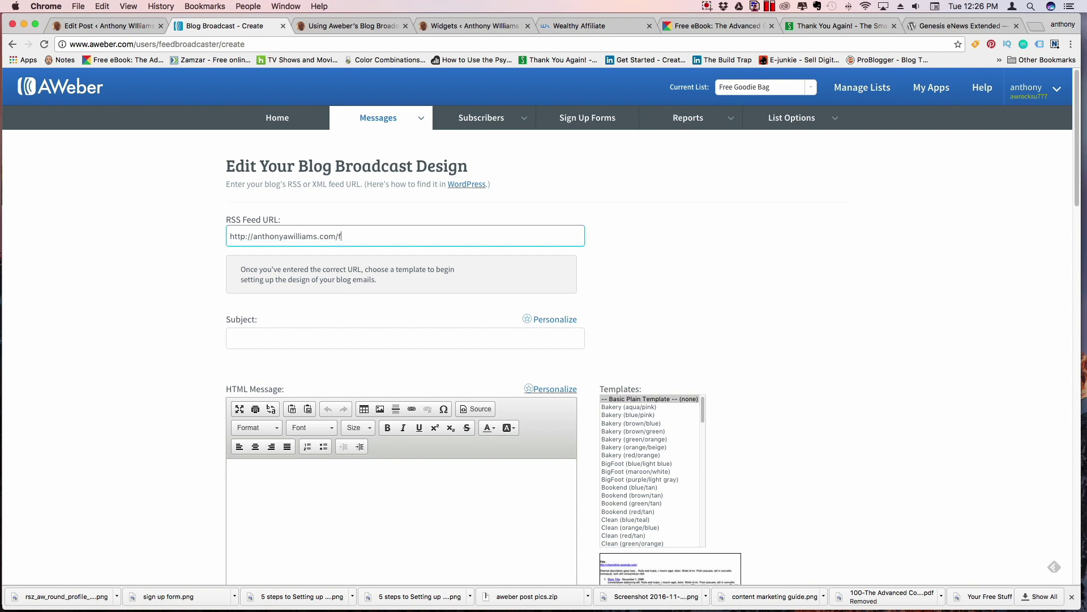
pyautogui.write('eed')
pyautogui.click(332, 343)
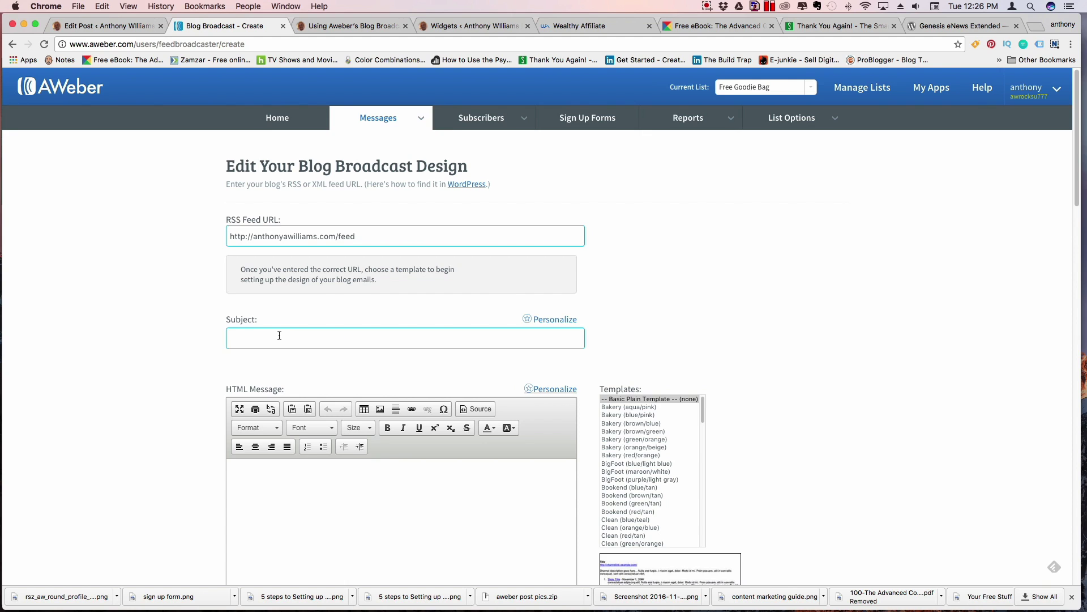
# Load the Bookend (brown/tan) template into the broadcast's HTML message
pyautogui.scroll(-2, 279, 336)
pyautogui.scroll(-1, 279, 335)
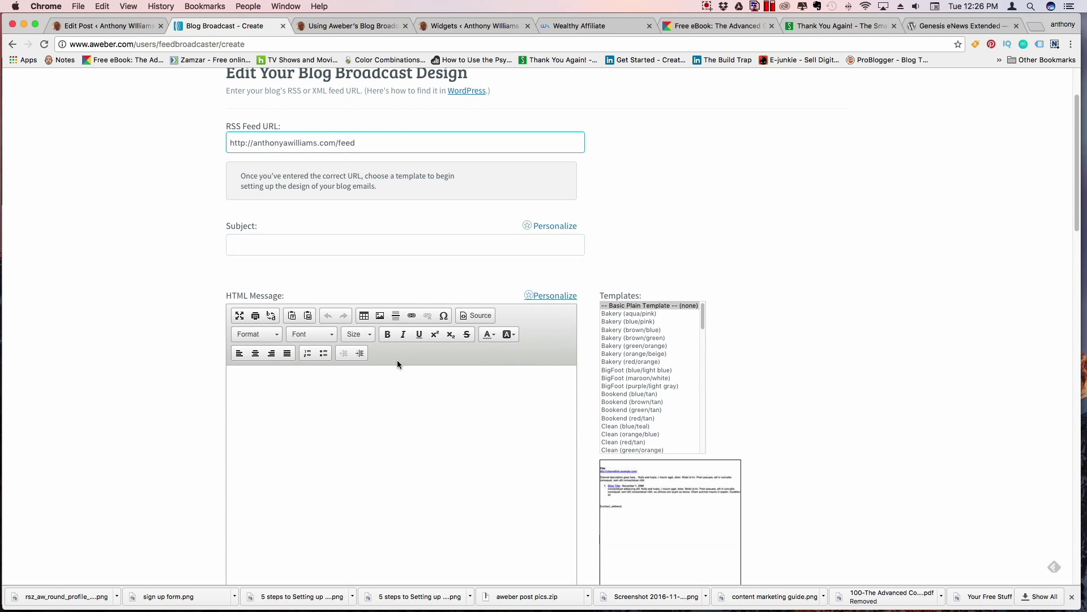
pyautogui.scroll(-1, 400, 381)
pyautogui.scroll(-5, 399, 381)
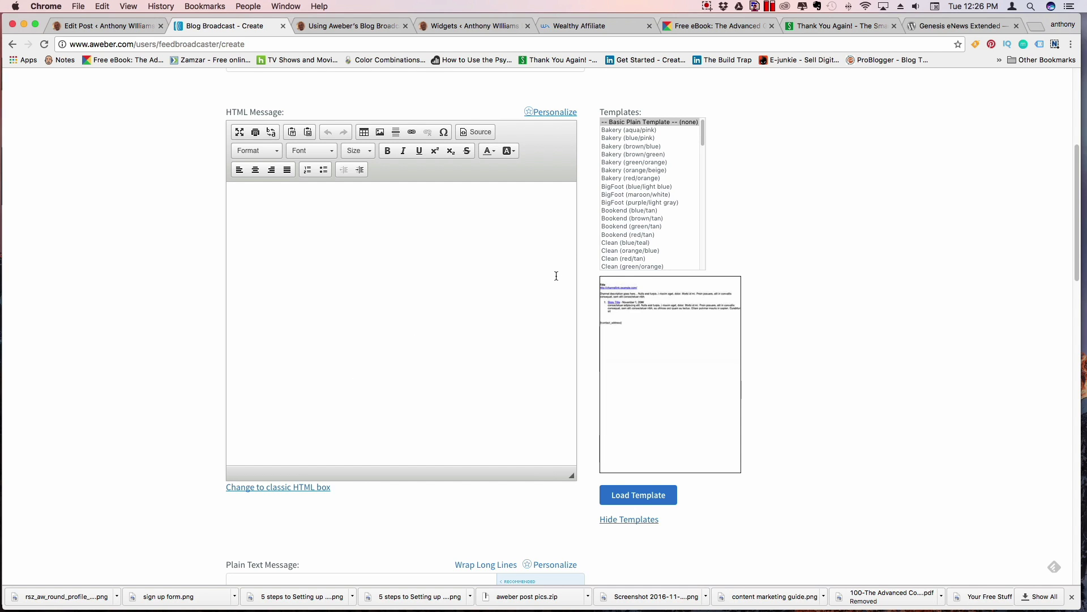
pyautogui.click(617, 218)
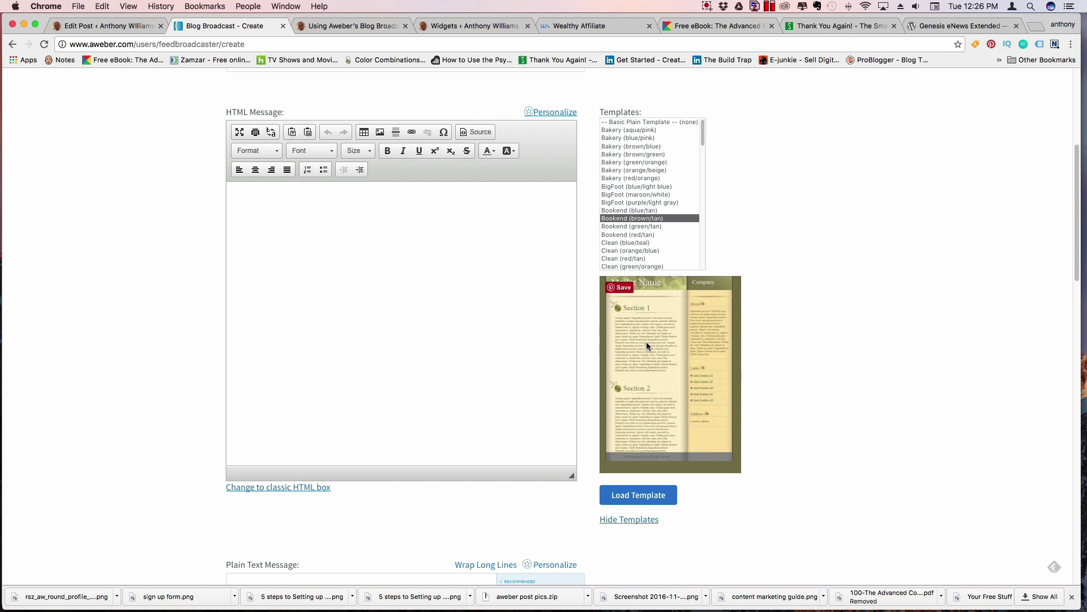
pyautogui.scroll(-3, 647, 346)
pyautogui.scroll(5, 637, 318)
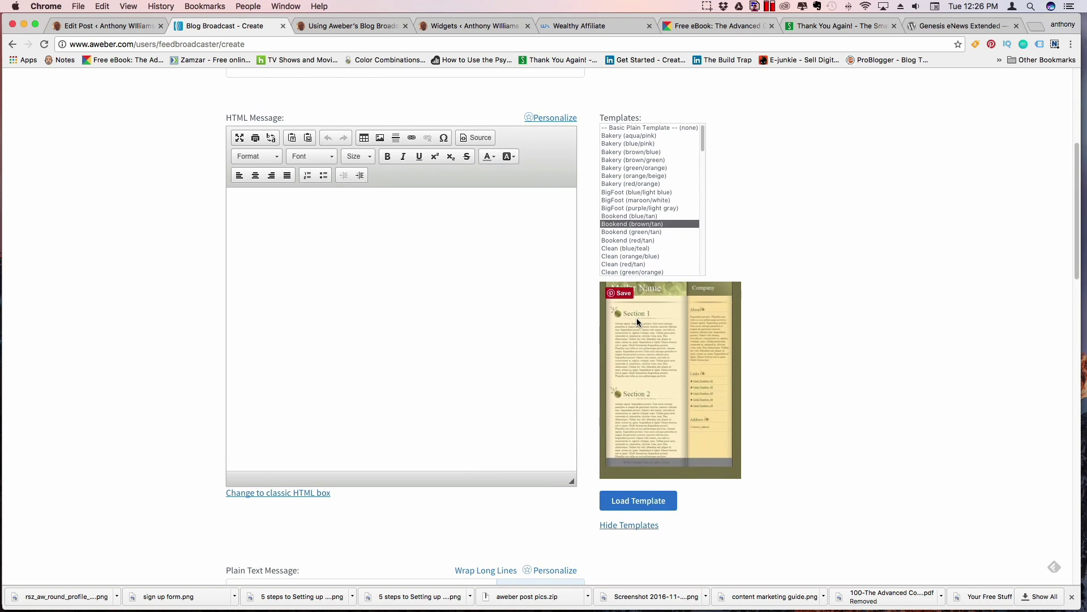
pyautogui.click(633, 503)
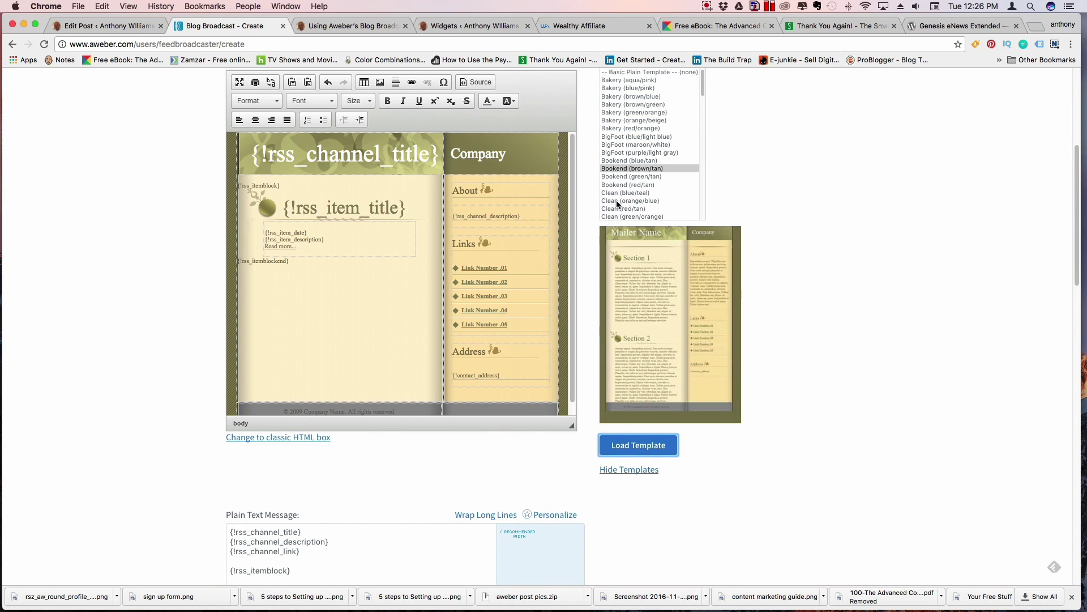
# Preview the Clean (orange/blue), Pod (red) and Pod (grey) templates and load Pod (blue) into the HTML message
pyautogui.click(634, 201)
pyautogui.scroll(-3, 634, 202)
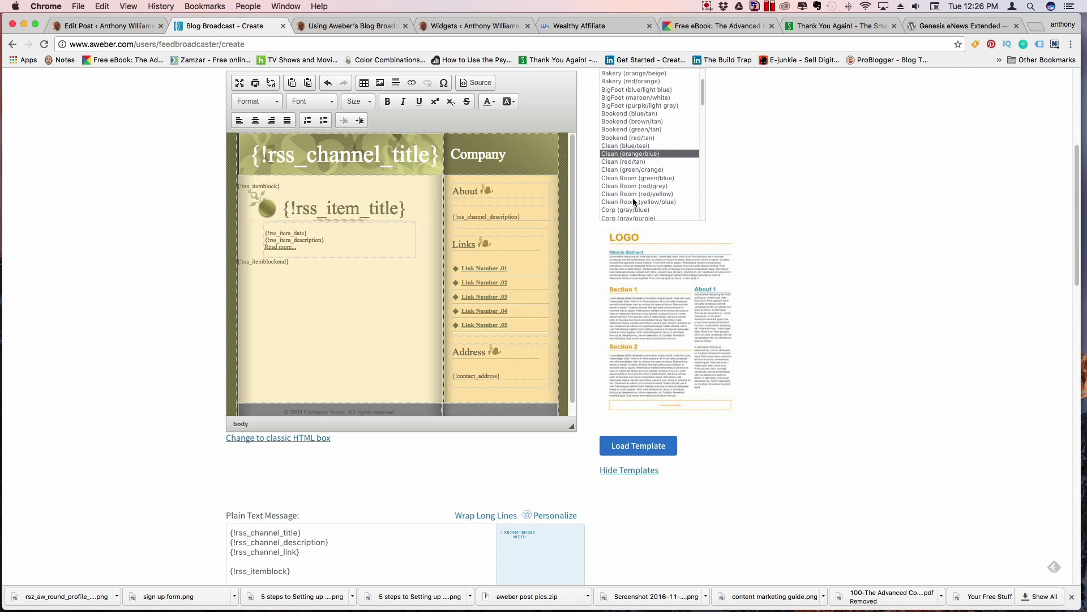
pyautogui.moveTo(703, 97); pyautogui.dragTo(703, 145)
pyautogui.click(629, 205)
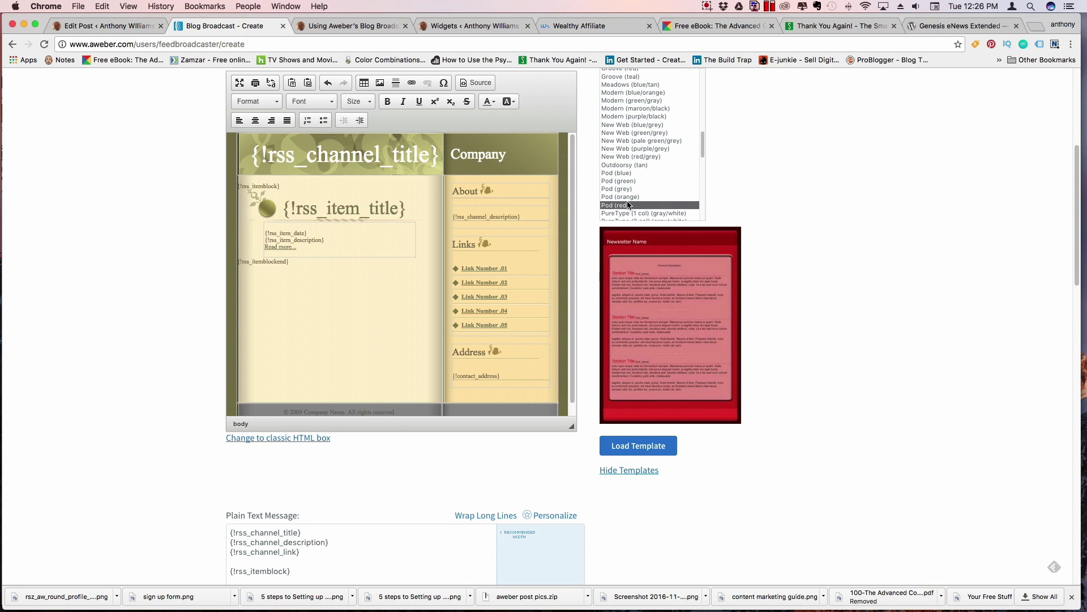
pyautogui.click(623, 188)
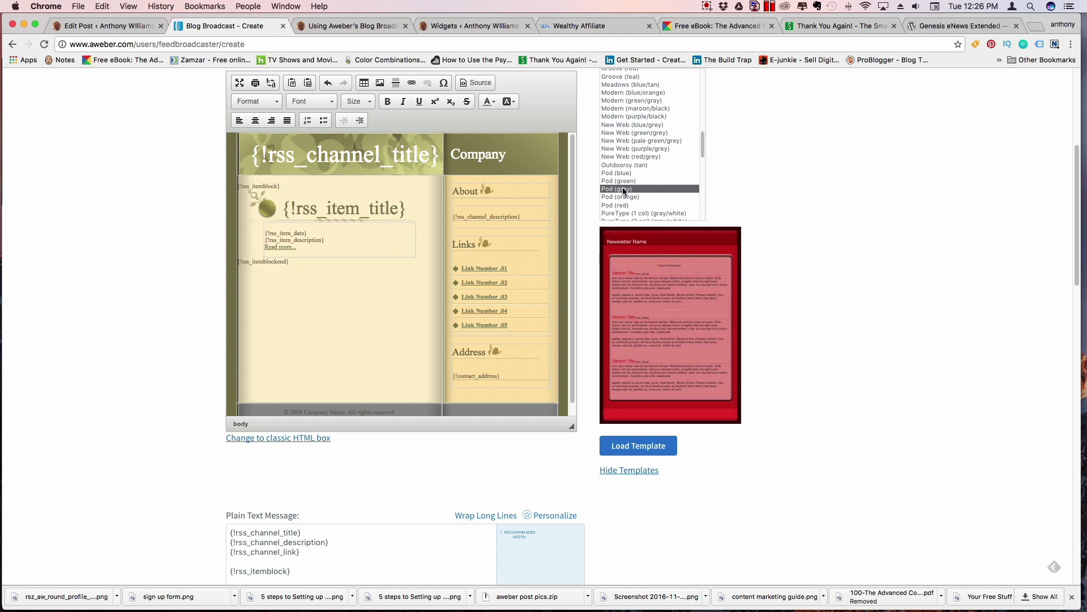
pyautogui.click(619, 174)
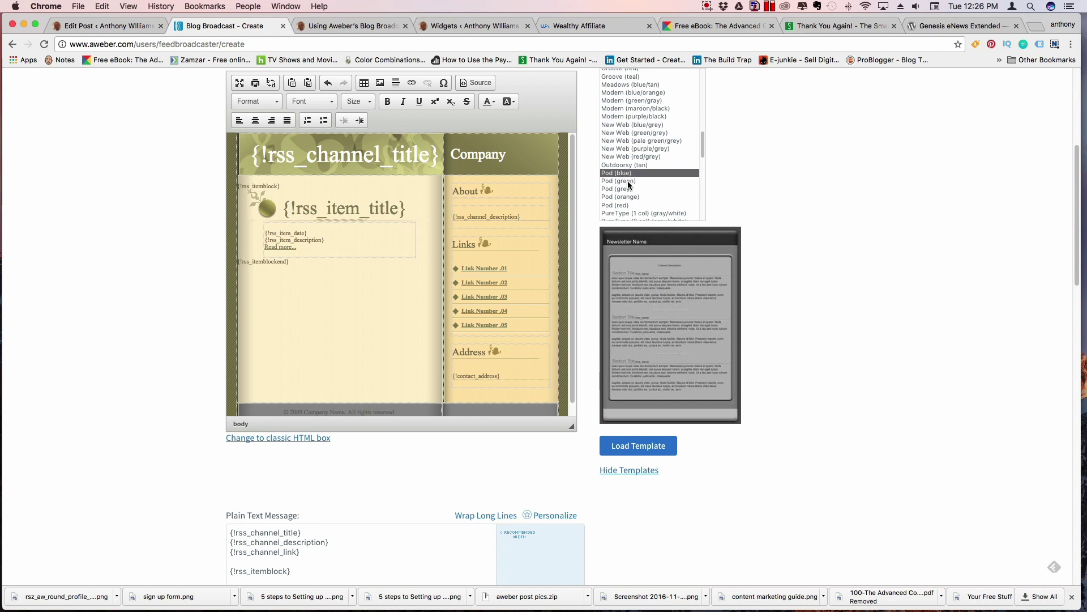
pyautogui.click(649, 453)
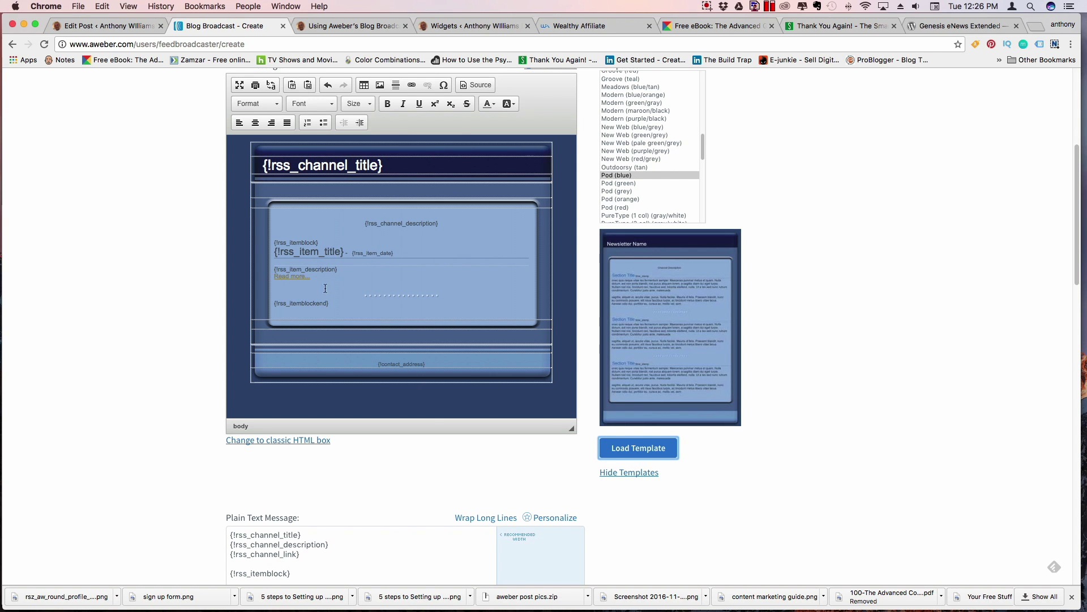
# Set the broadcast to send immediately when at least 1 new item exists, and return to the account overview without saving
pyautogui.scroll(5, 326, 288)
pyautogui.scroll(-10, 391, 329)
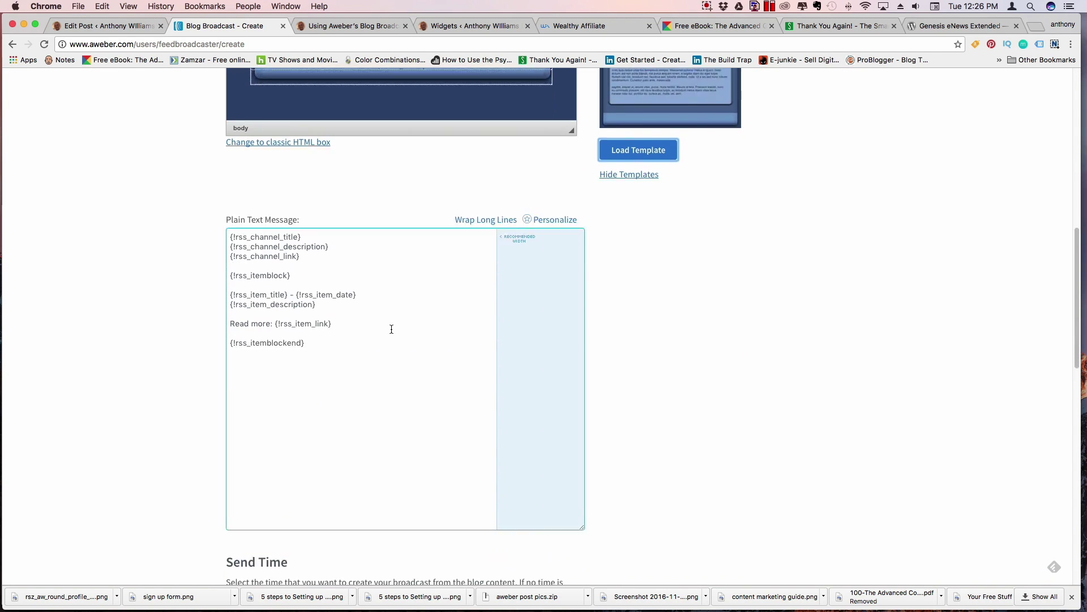
pyautogui.scroll(-6, 391, 329)
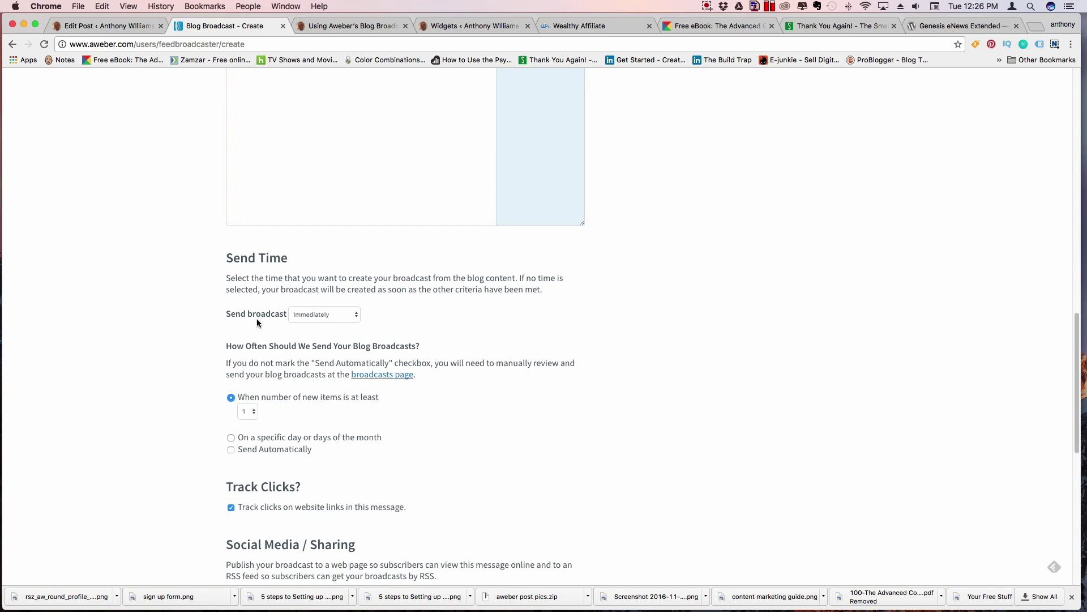
pyautogui.scroll(-4, 297, 331)
pyautogui.click(355, 177)
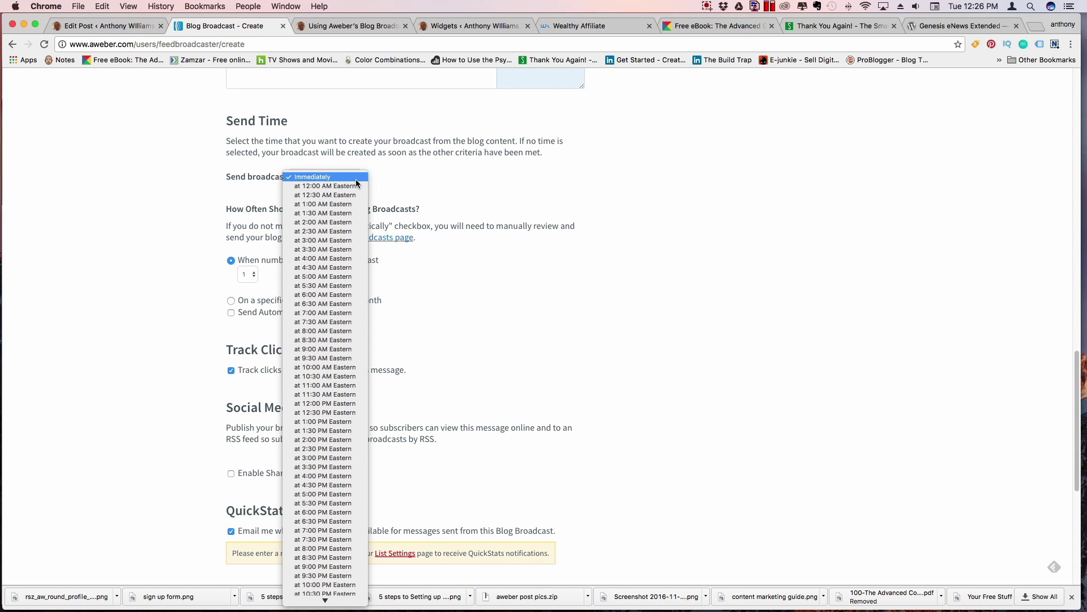
pyautogui.click(356, 179)
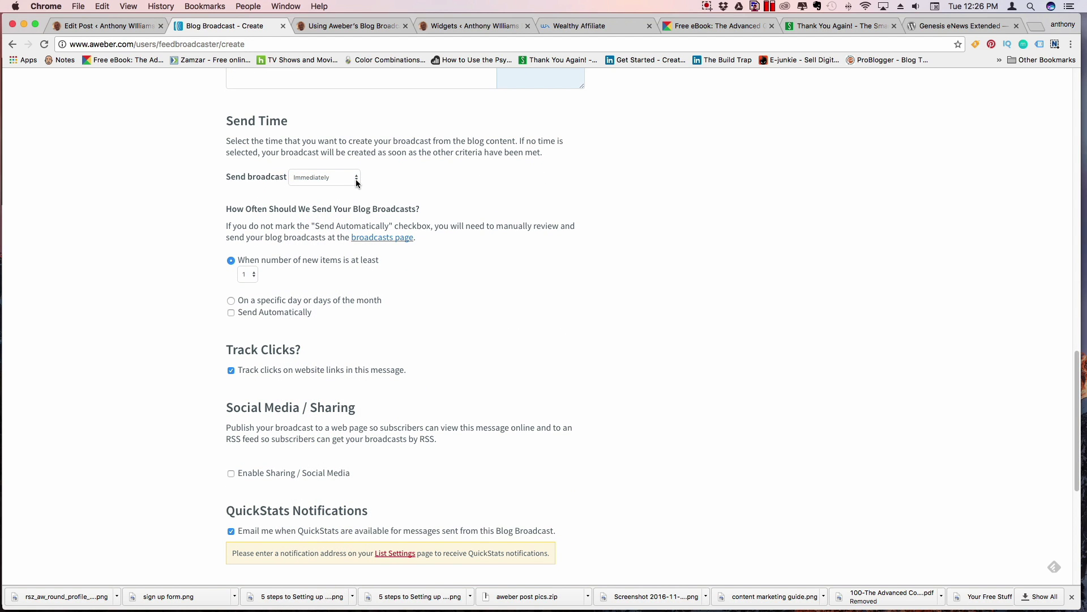
pyautogui.scroll(-3, 368, 272)
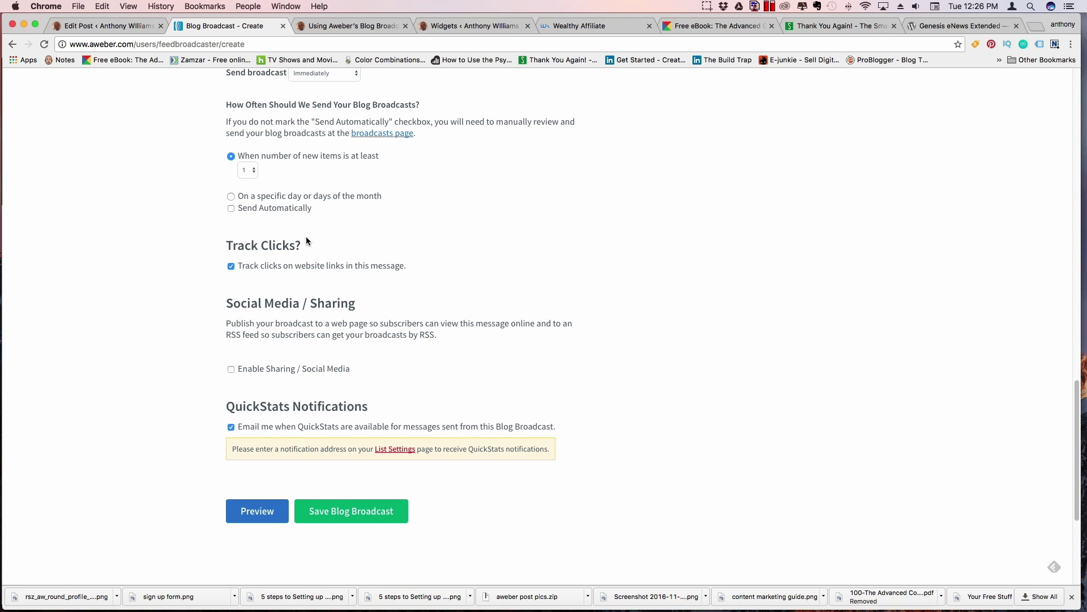
pyautogui.click(253, 177)
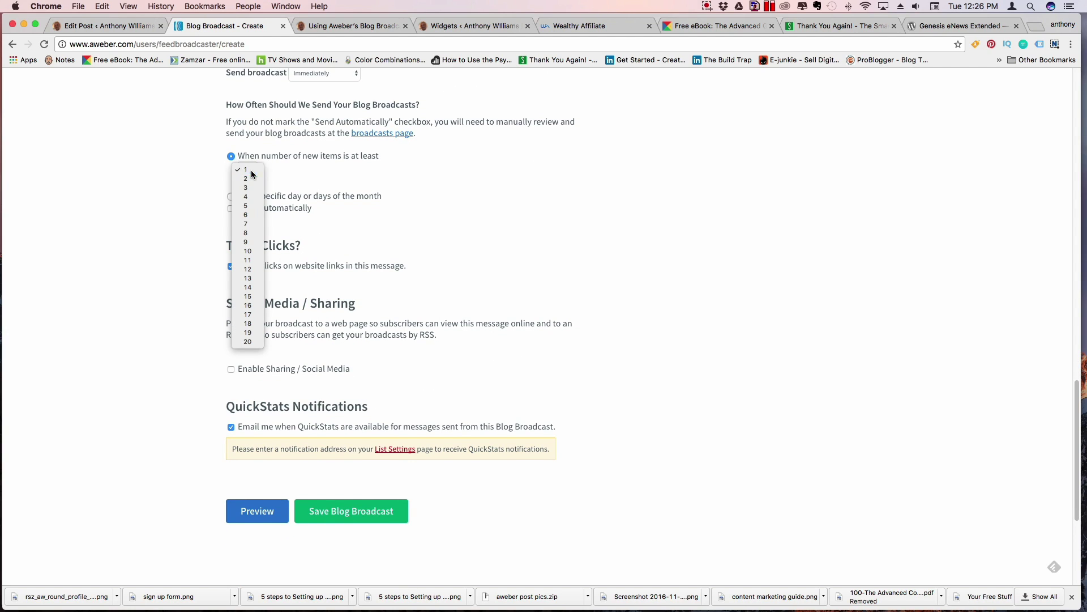
pyautogui.click(251, 172)
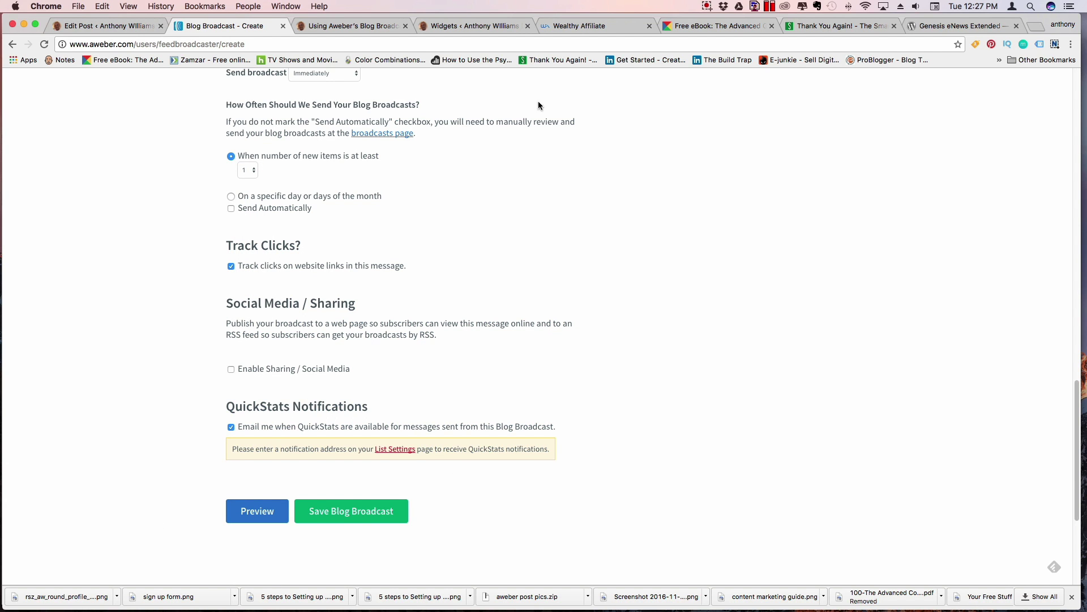
pyautogui.scroll(15, 138, 176)
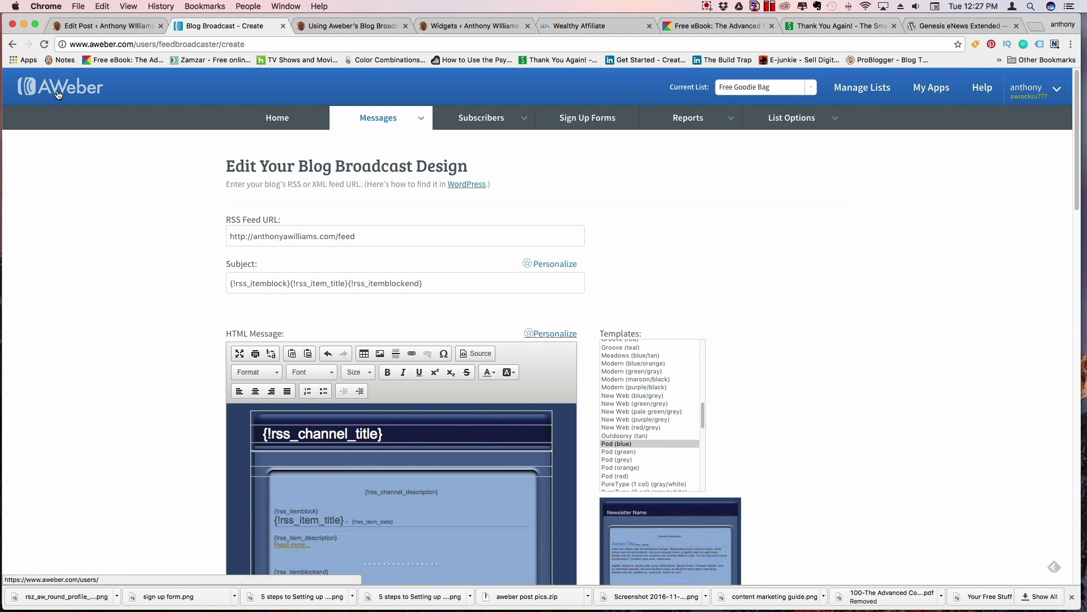
pyautogui.click(58, 94)
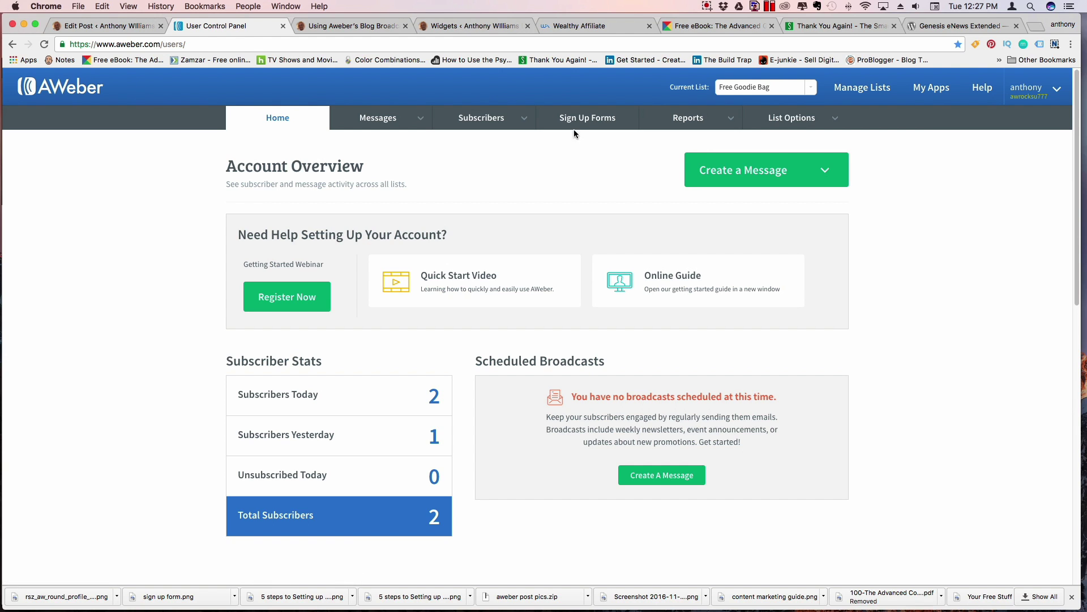
# Open the publishing options of the Free Goodie Bag Sign Up form and choose self-installation to show its JavaScript snippet
pyautogui.click(586, 122)
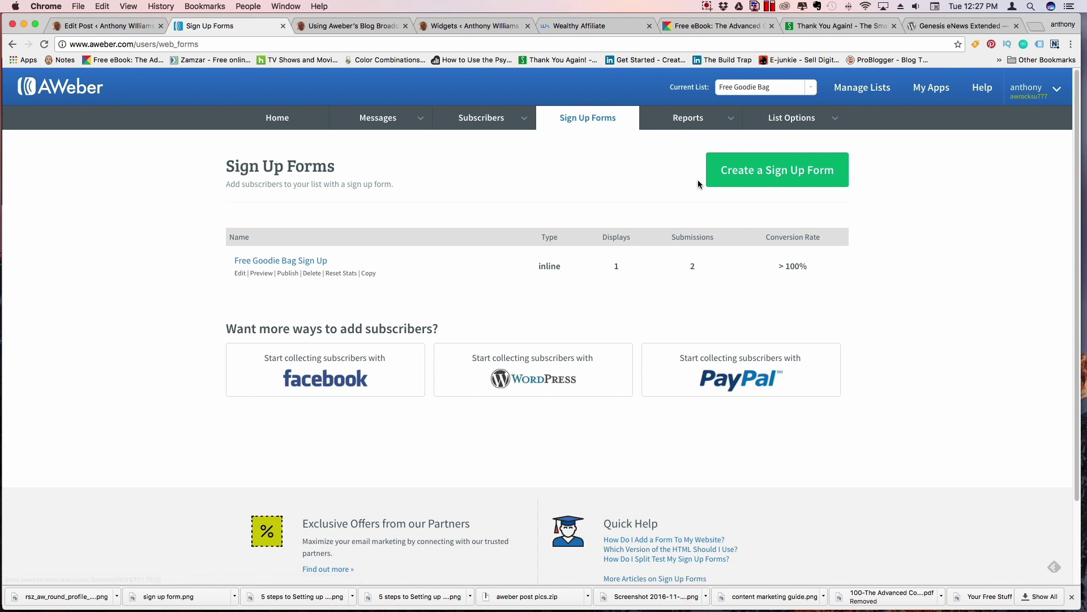
pyautogui.click(786, 171)
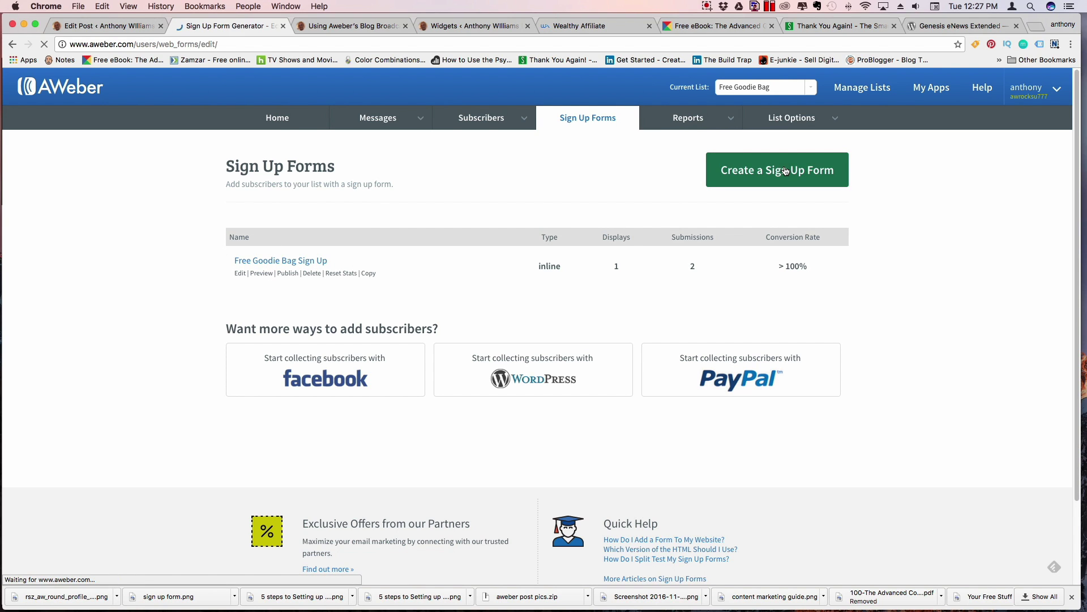
pyautogui.click(12, 45)
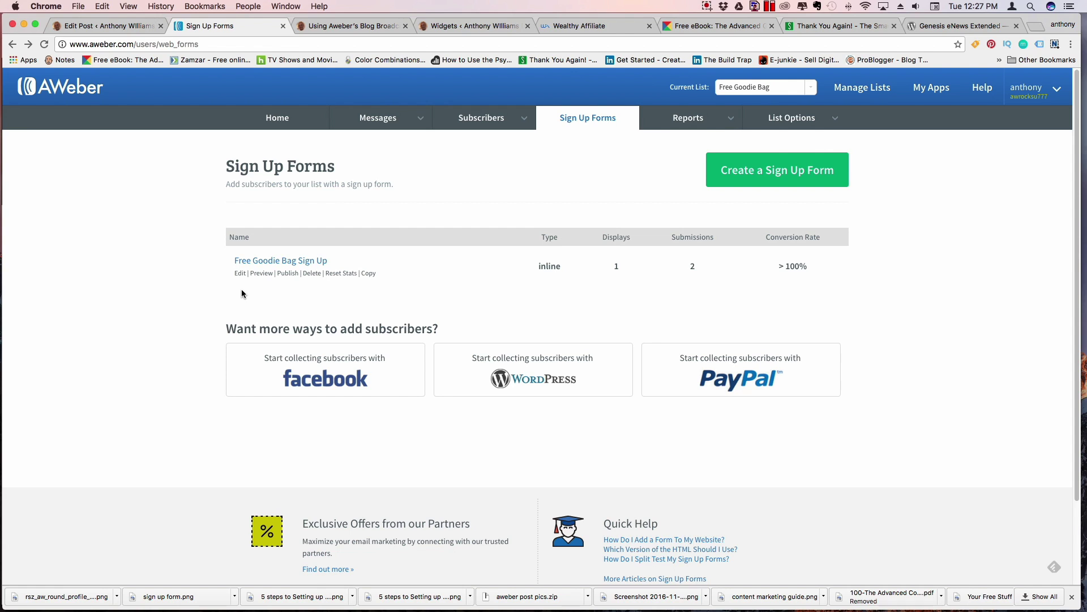
pyautogui.click(280, 273)
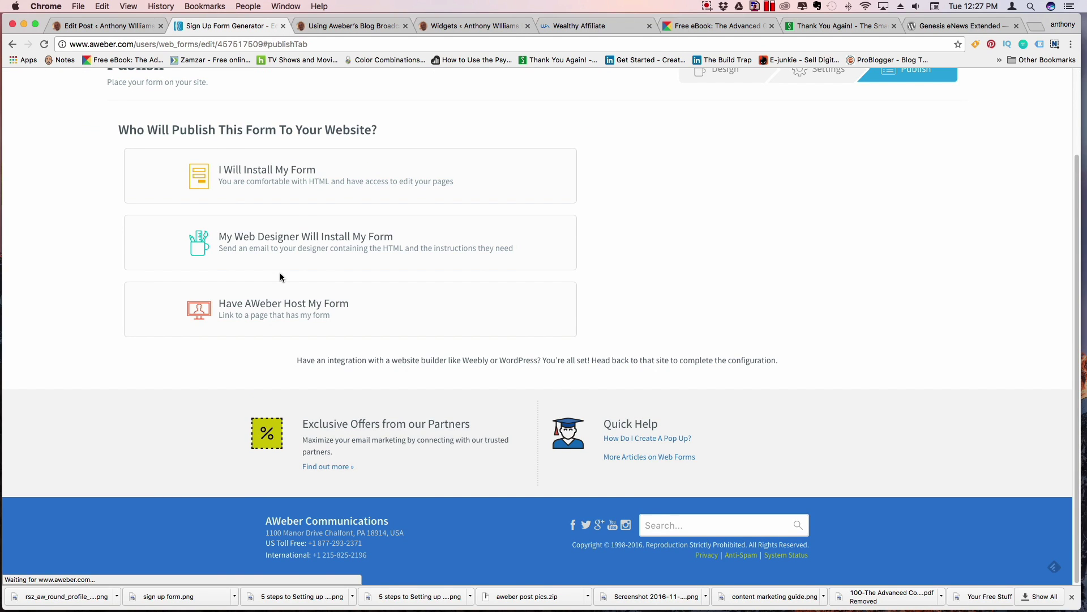
pyautogui.click(323, 182)
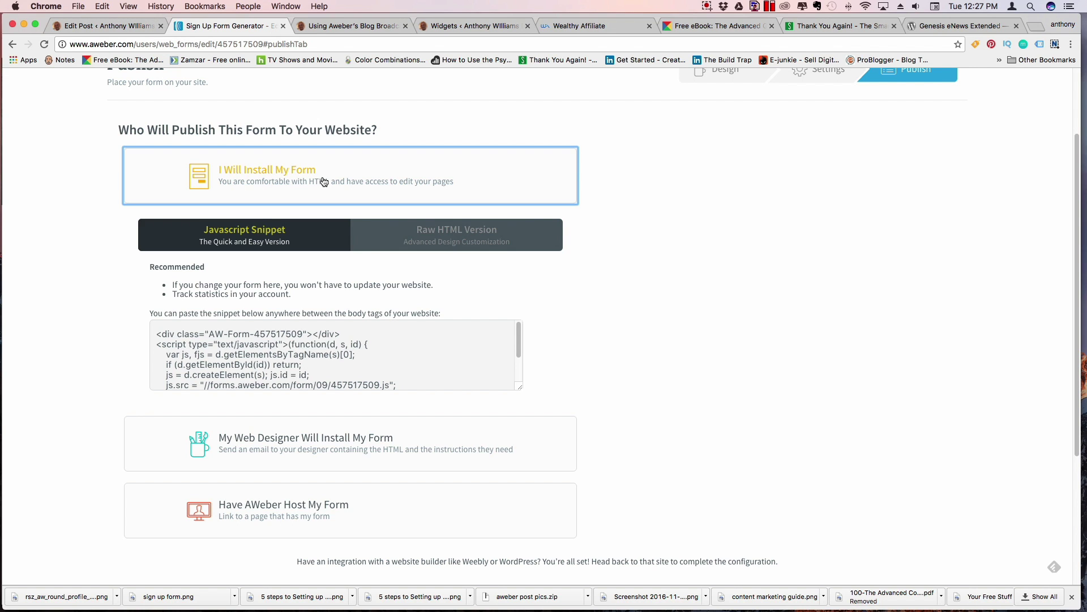
# Switch to the WordPress post editor, save the post as a draft, and open the site's widget settings
pyautogui.click(107, 25)
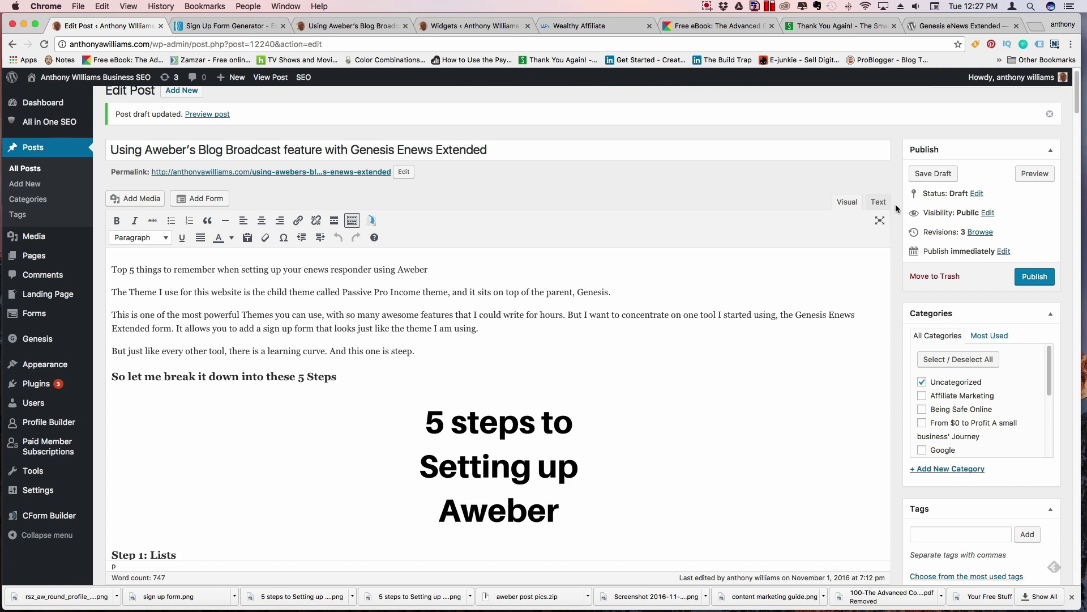
pyautogui.click(934, 173)
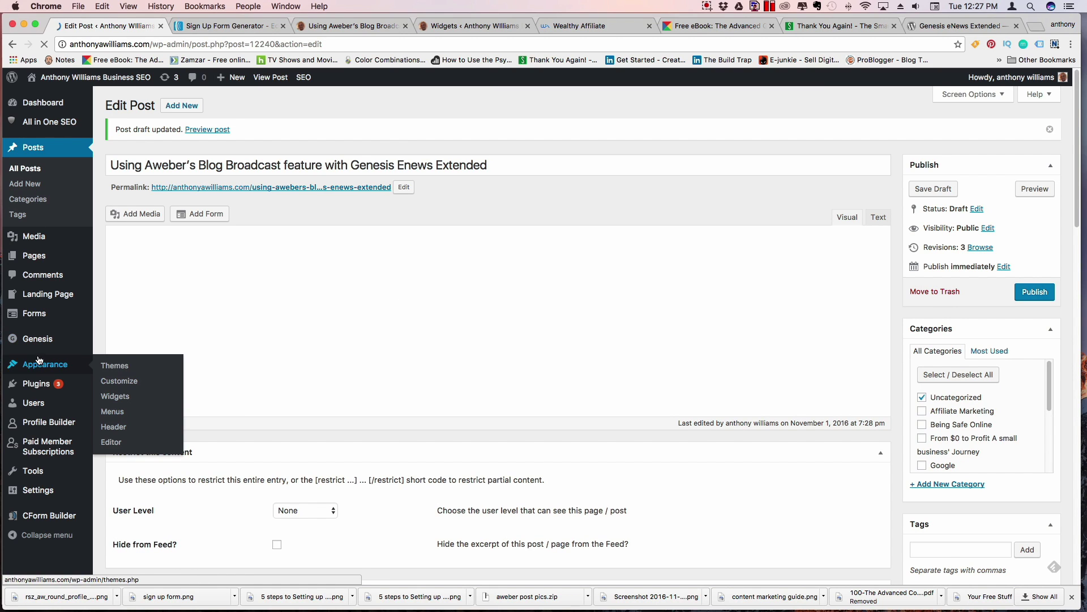
pyautogui.moveTo(31, 385)
pyautogui.moveTo(34, 364)
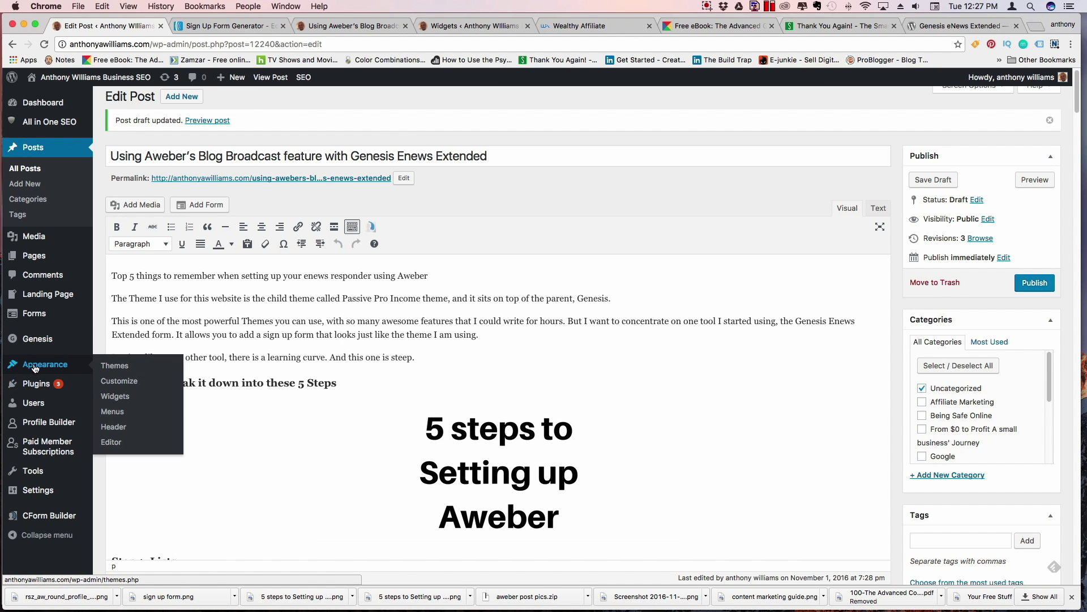
pyautogui.click(112, 396)
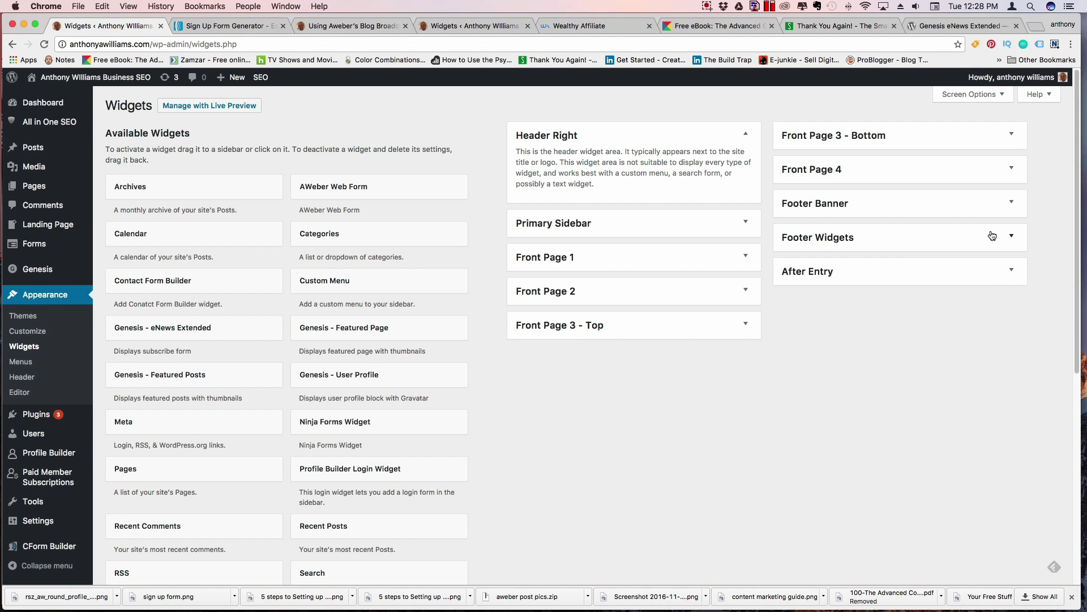
# Expand the After Entry widget area and its Genesis - eNews Extended widget to show the form settings
pyautogui.click(1008, 272)
pyautogui.click(1011, 312)
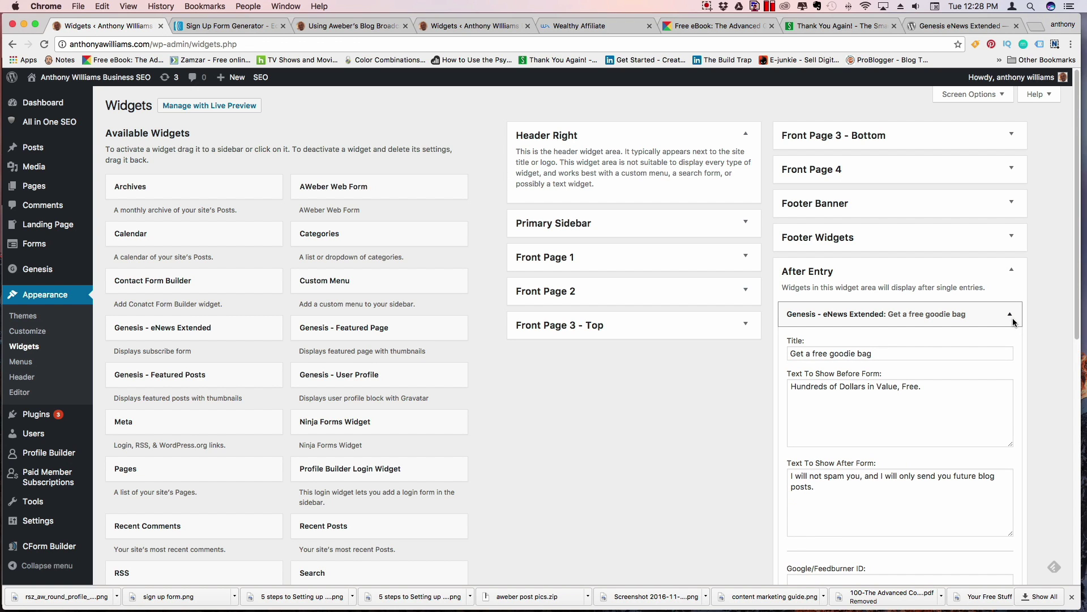
pyautogui.scroll(-5, 1014, 321)
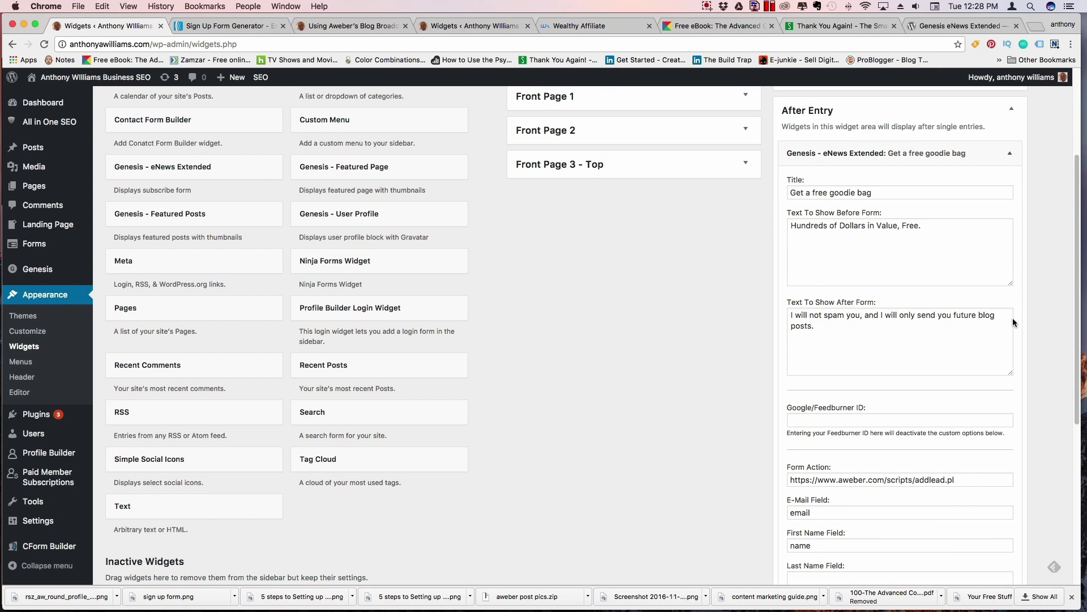
# Go to the live website from the post preview and look through the posts on its Blog page
pyautogui.click(348, 26)
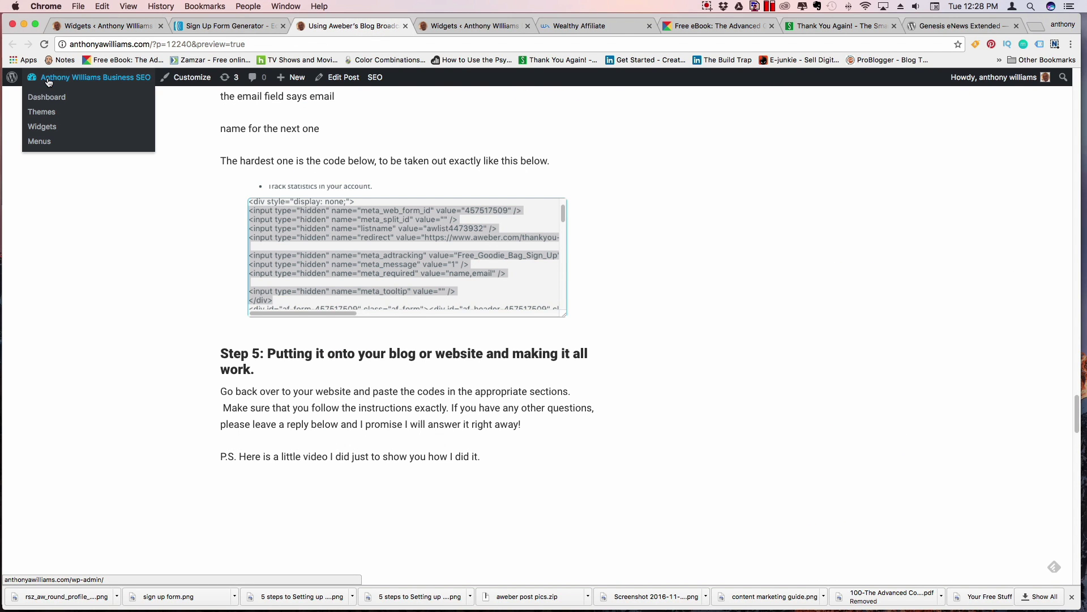
pyautogui.click(78, 80)
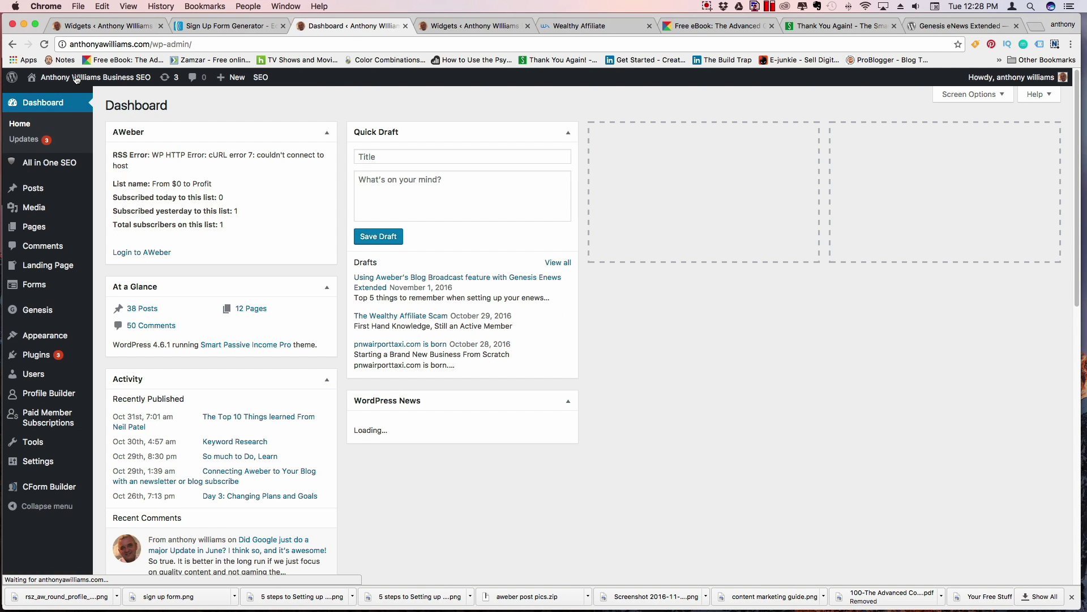
pyautogui.click(50, 99)
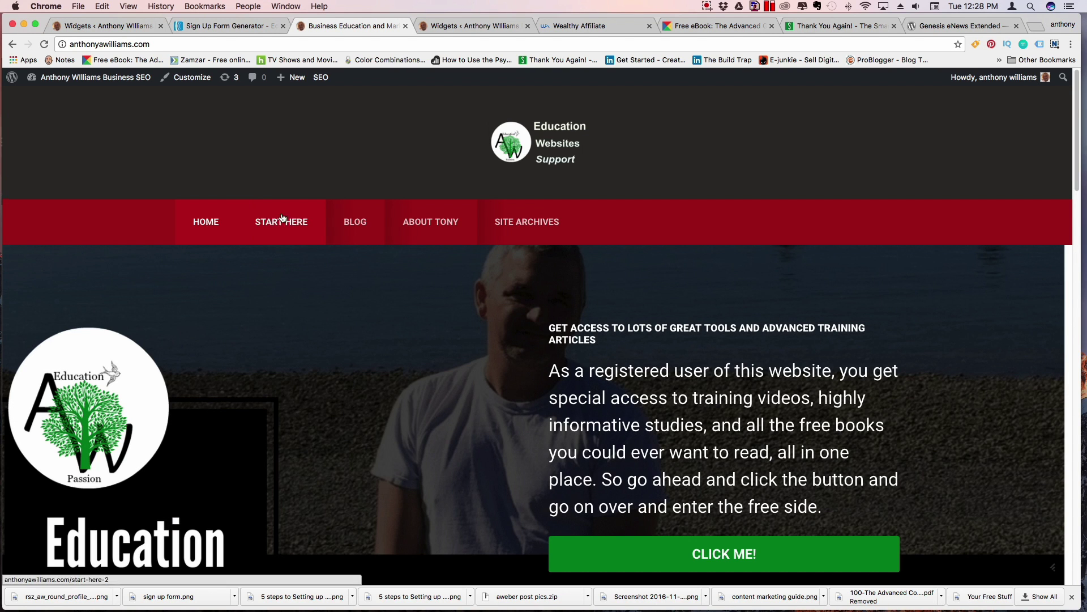
pyautogui.click(364, 221)
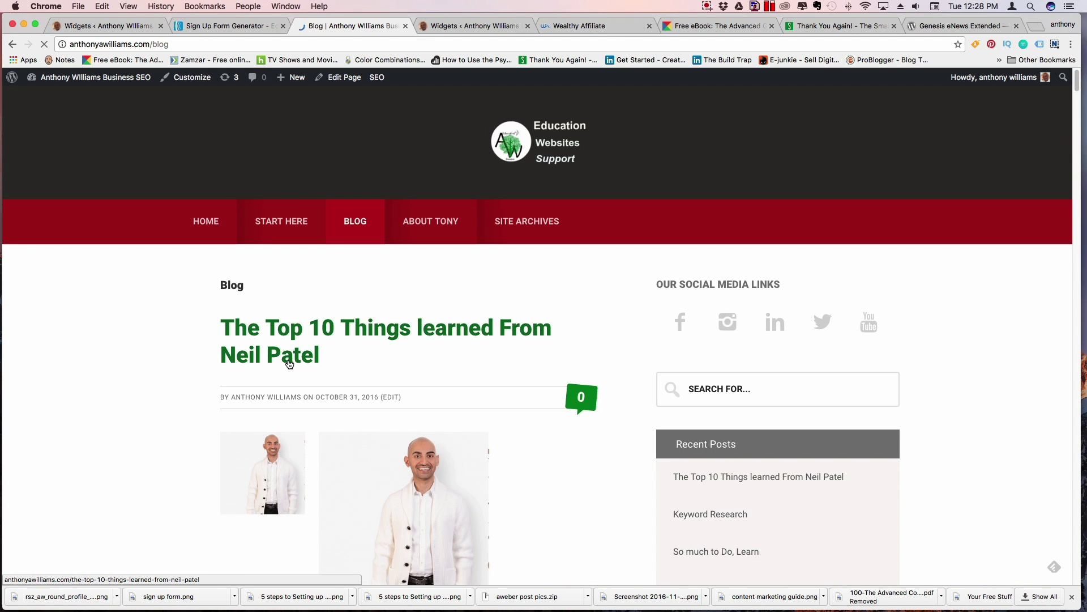
pyautogui.scroll(-10, 291, 360)
pyautogui.scroll(-1, 289, 362)
pyautogui.scroll(10, 290, 363)
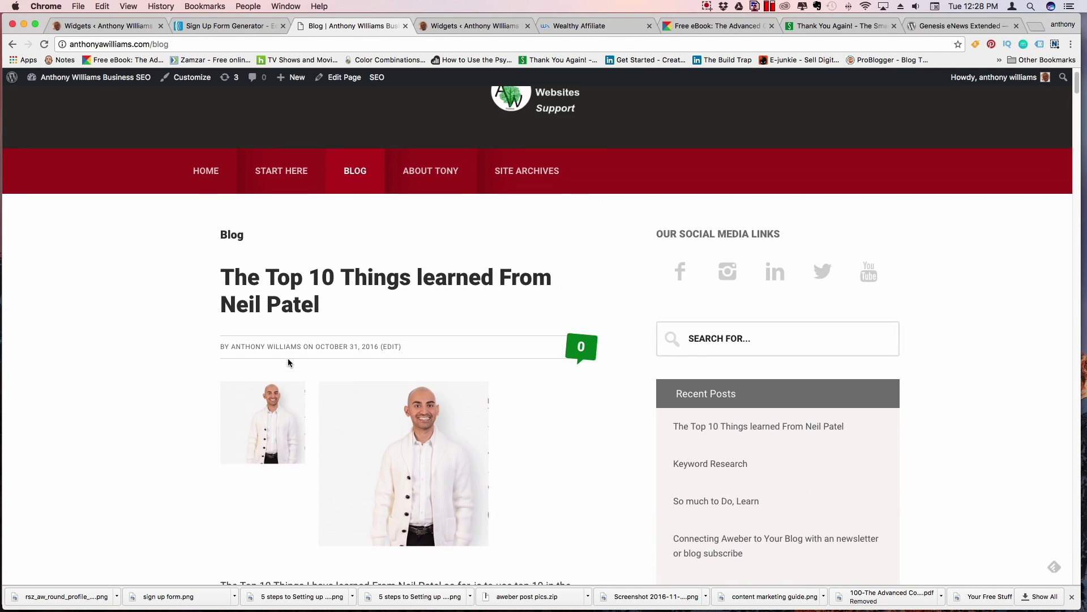
pyautogui.scroll(-10, 289, 362)
pyautogui.scroll(-15, 288, 362)
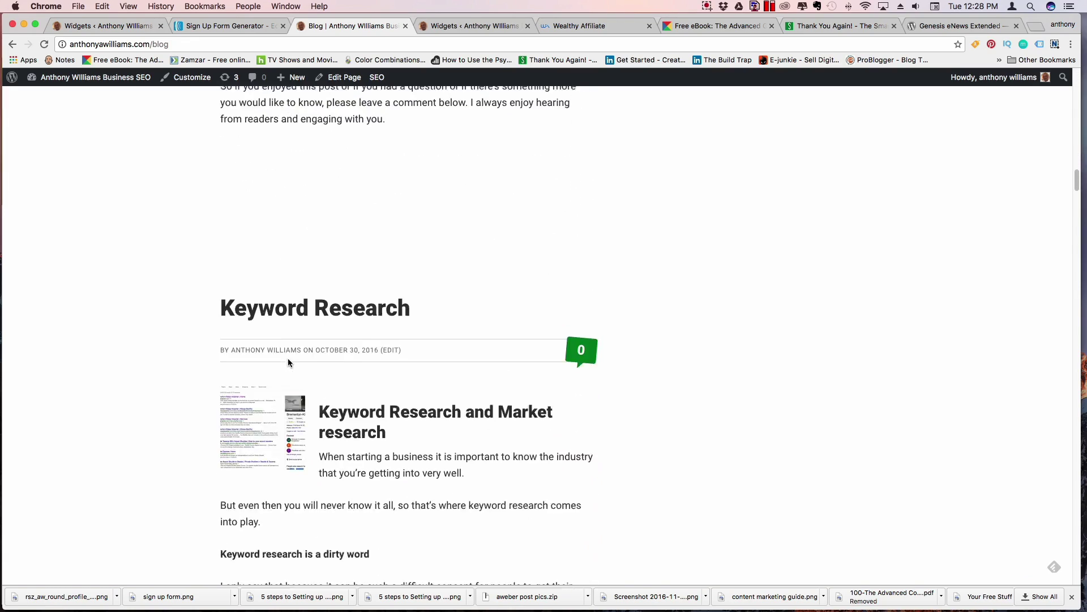
pyautogui.scroll(20, 288, 363)
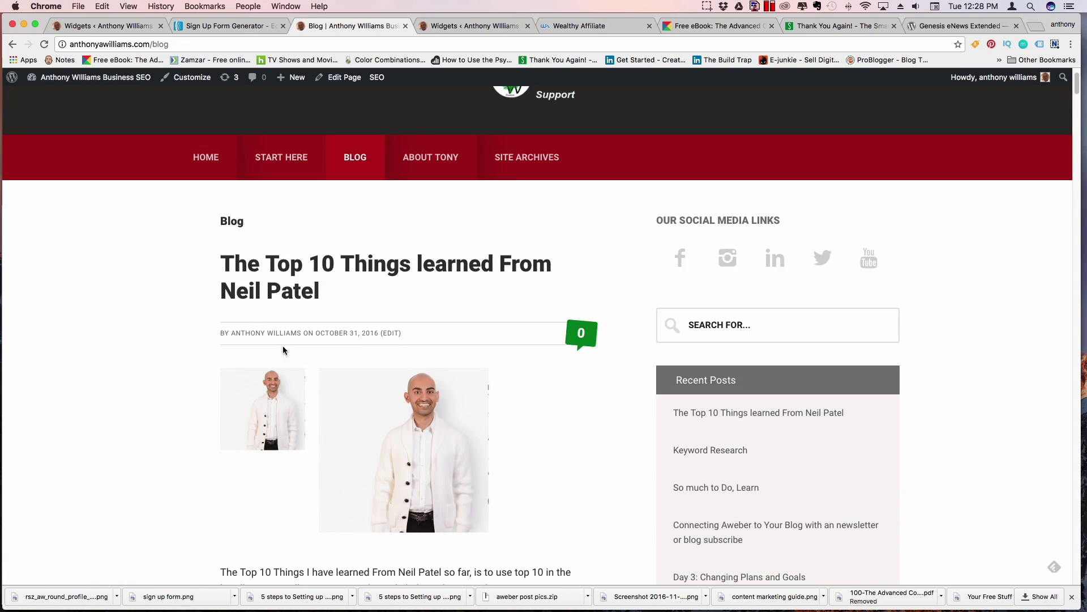
# Open the post "The Top 10 Things learned From Neil Patel" and examine the Get a Free Goodie Bag form below it
pyautogui.click(284, 290)
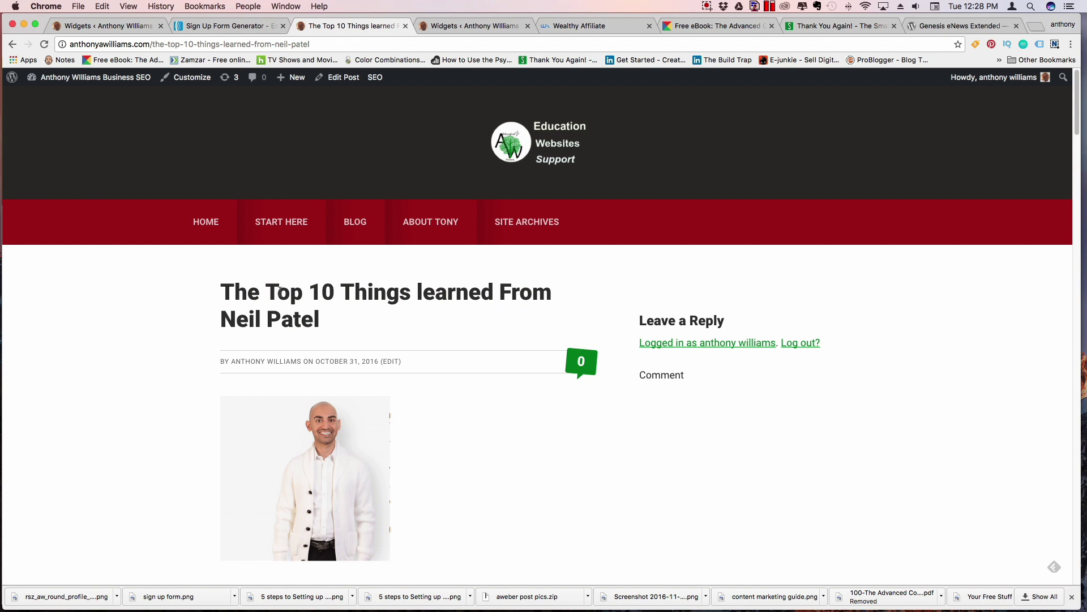
pyautogui.scroll(-20, 377, 375)
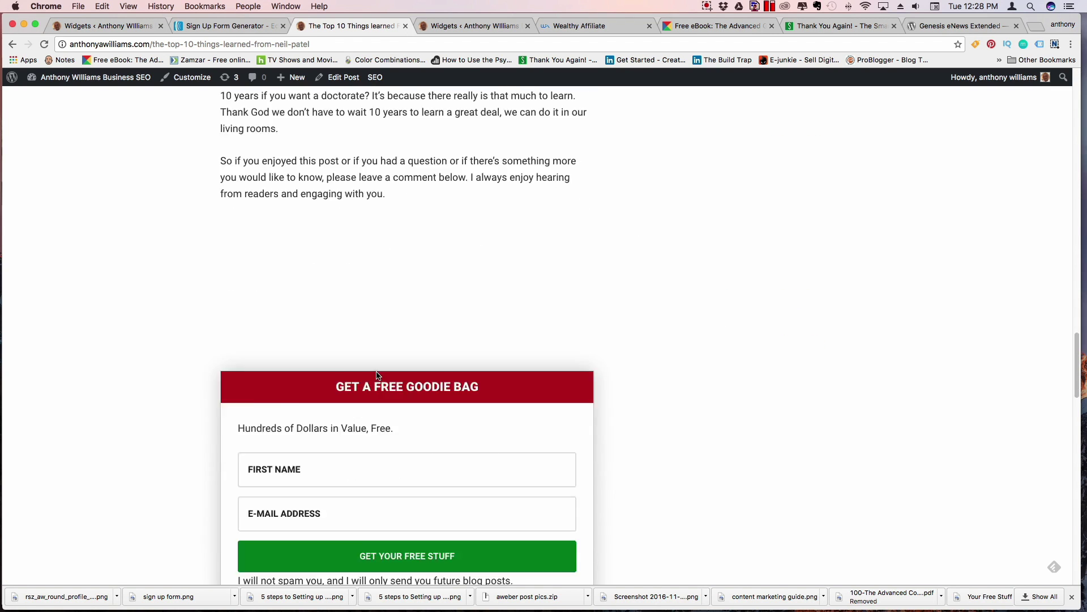
pyautogui.scroll(15, 376, 371)
pyautogui.scroll(-7, 376, 372)
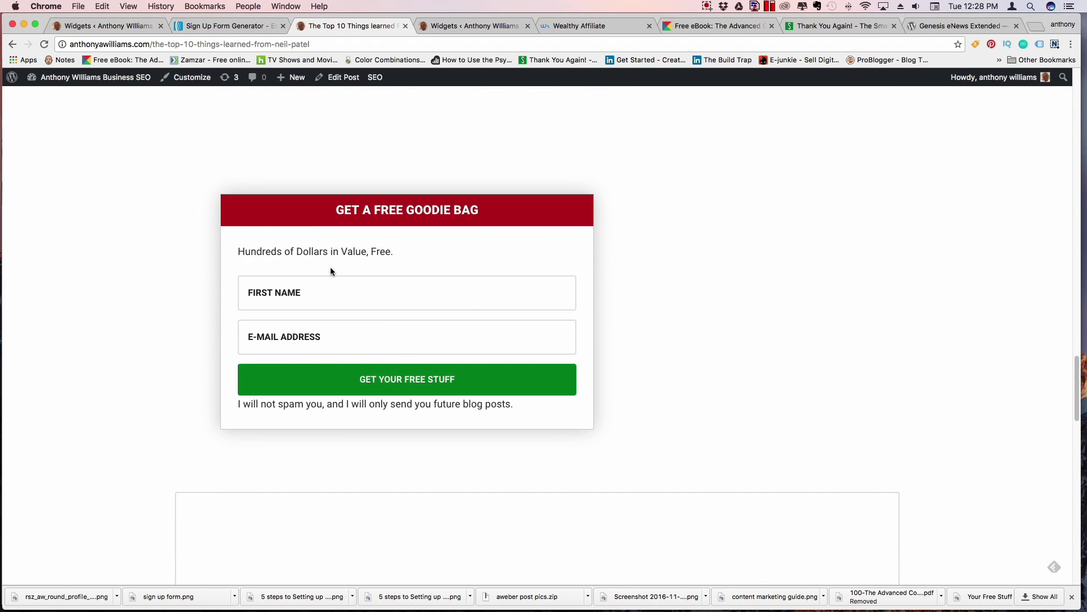
pyautogui.scroll(5, 393, 334)
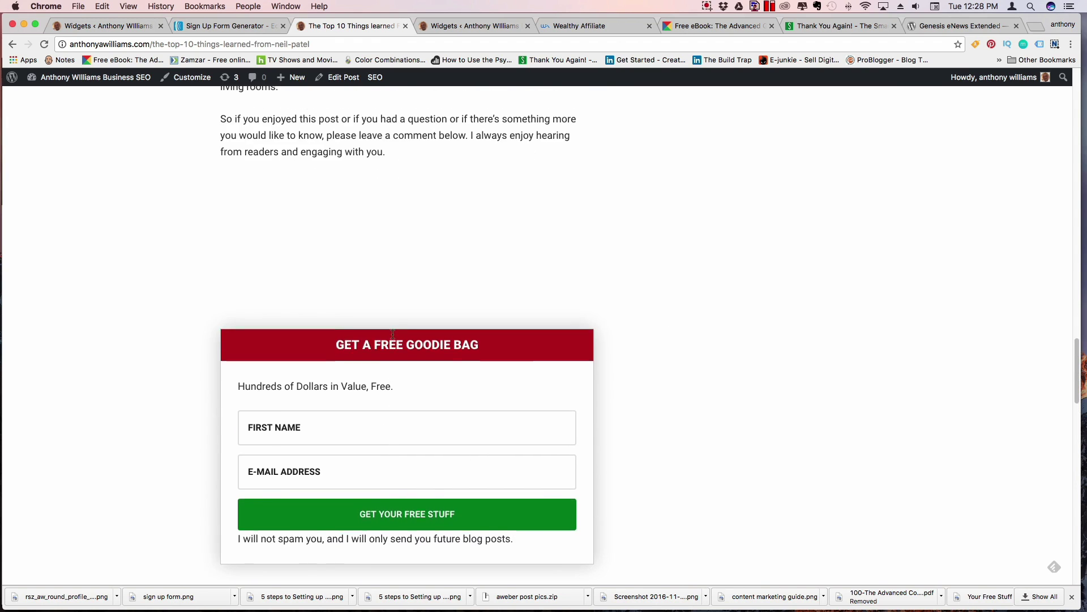
pyautogui.scroll(-3, 393, 334)
pyautogui.scroll(10, 464, 425)
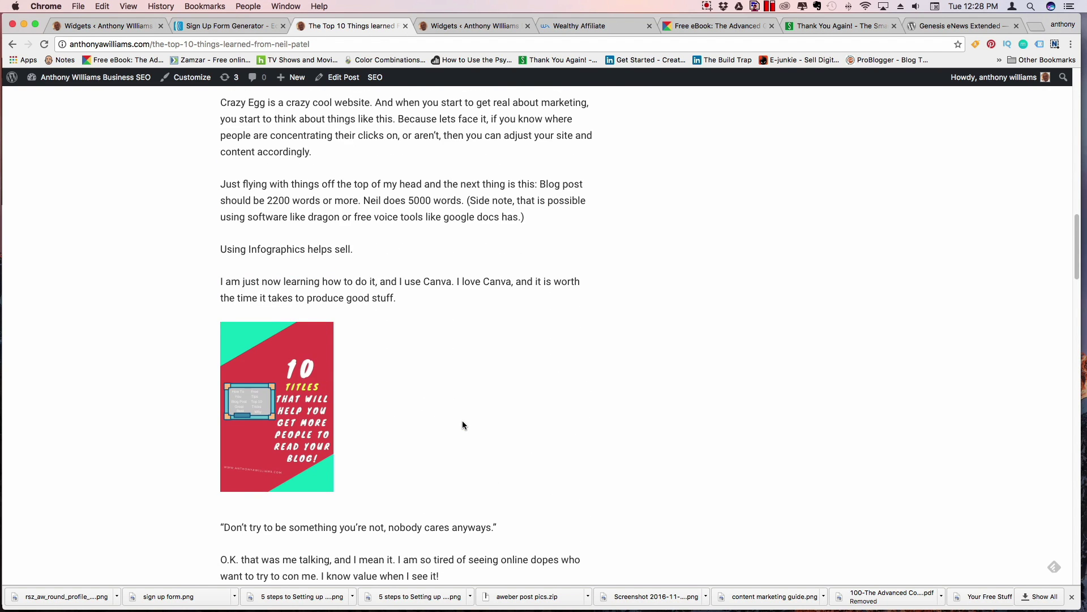
pyautogui.scroll(-12, 464, 424)
pyautogui.scroll(-1, 464, 427)
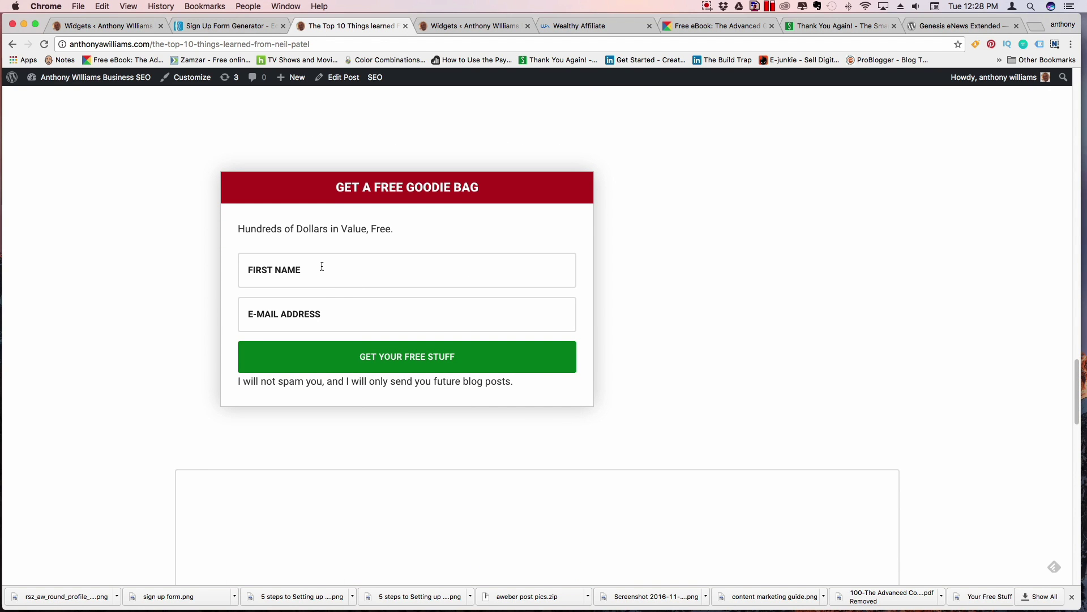
# Return to the widget settings and review the eNews Extended form action, e-mail, first name and hidden fields
pyautogui.click(131, 24)
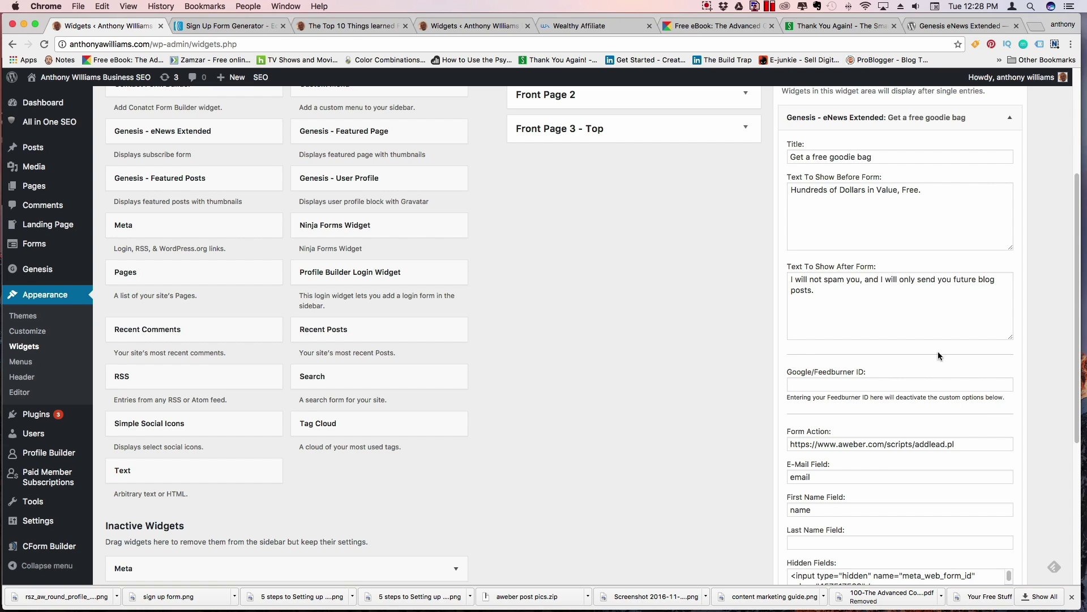
pyautogui.scroll(-5, 990, 436)
pyautogui.scroll(-3, 990, 436)
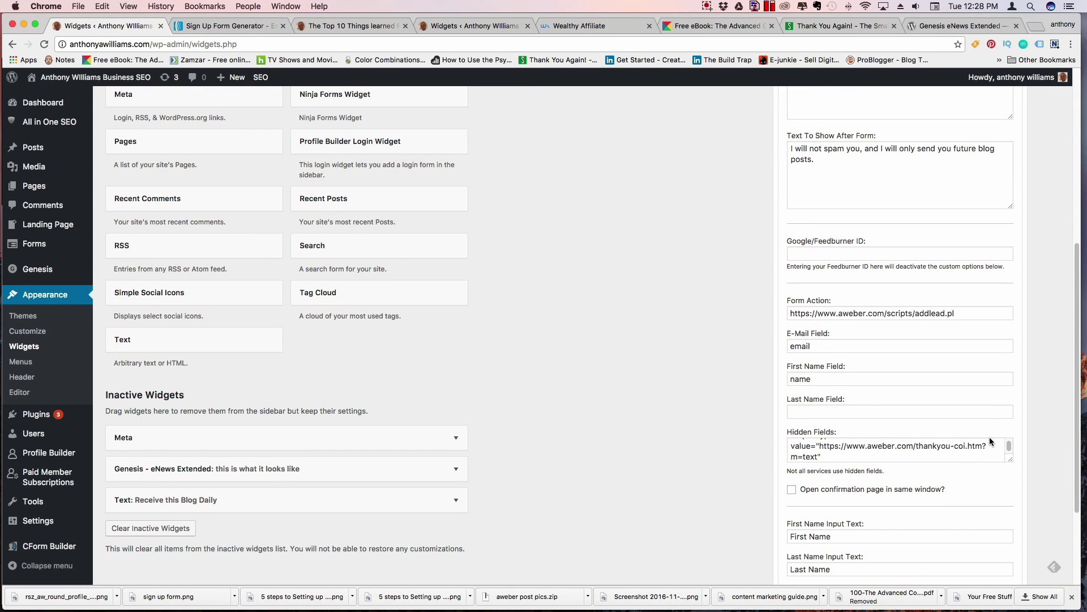
pyautogui.scroll(4, 943, 444)
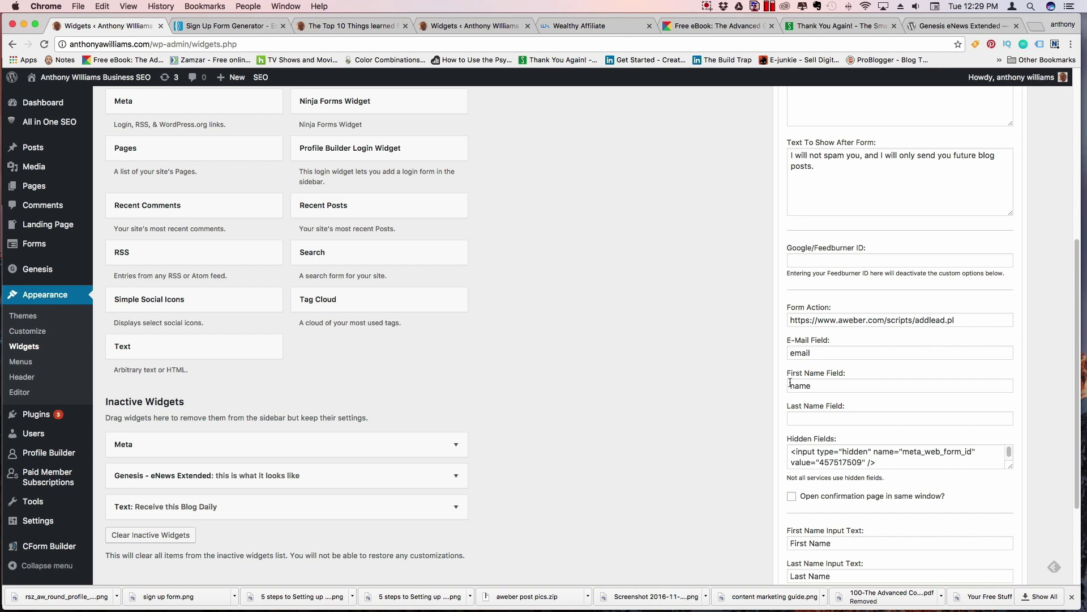
pyautogui.scroll(-2, 827, 391)
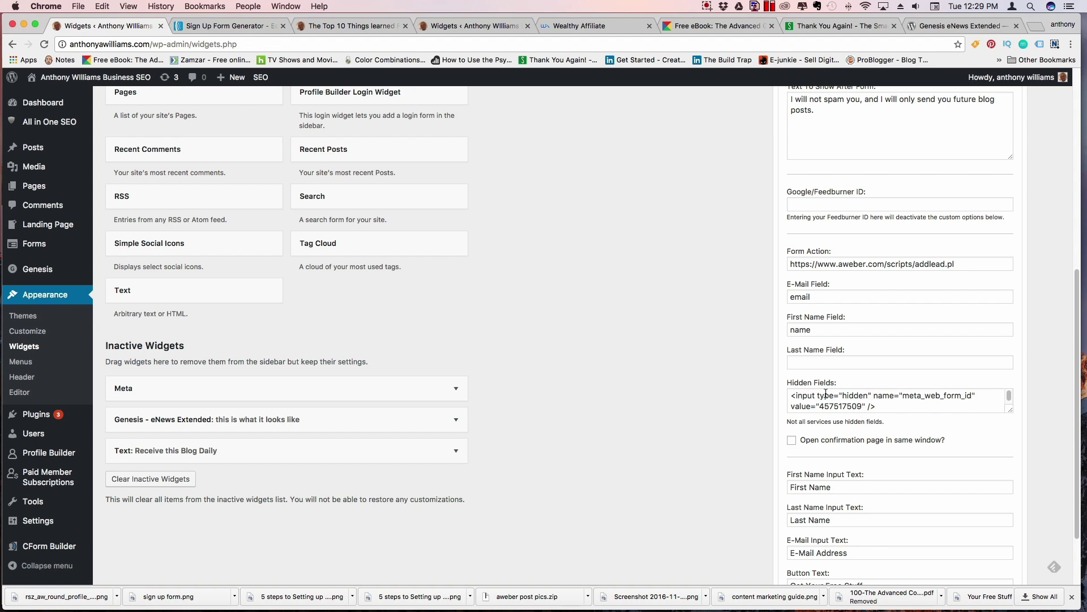
# Switch to the AWeber form's publishing page and show its Raw HTML Version without the beautiful form styles
pyautogui.click(223, 25)
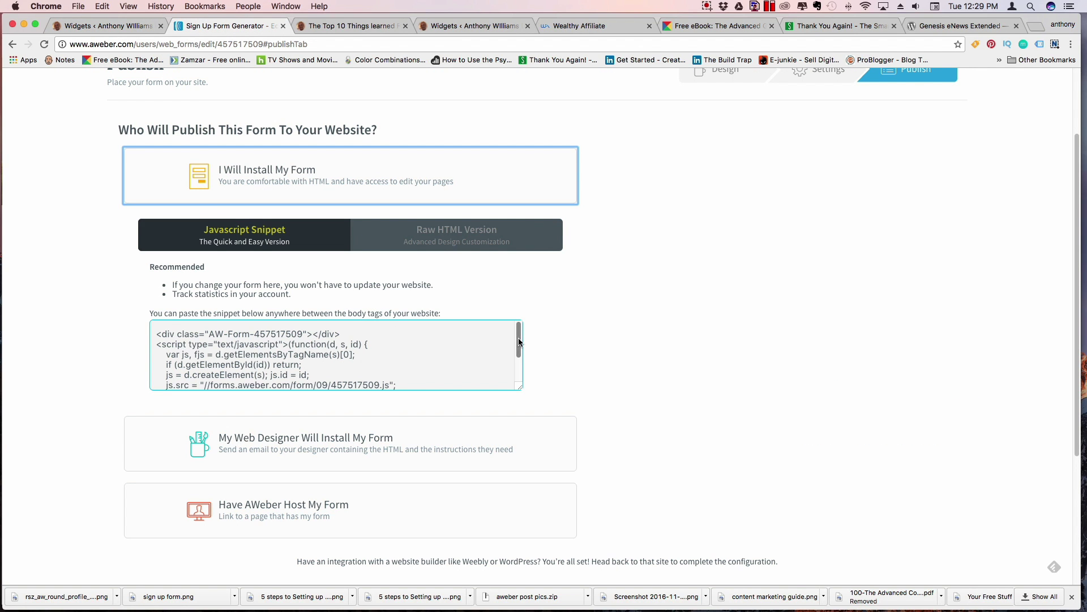
pyautogui.moveTo(516, 342); pyautogui.dragTo(529, 372)
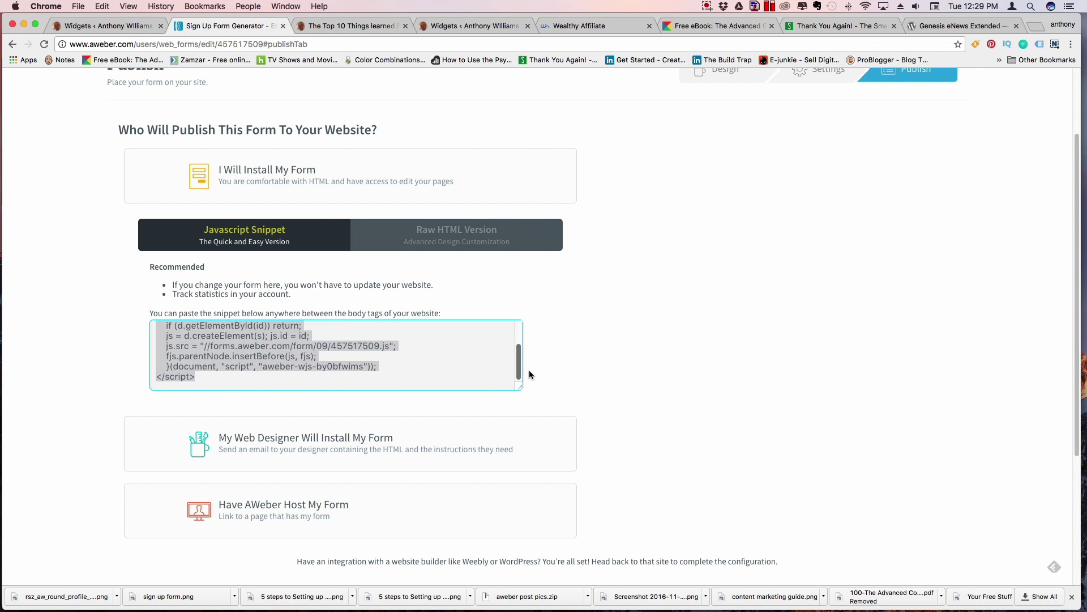
pyautogui.click(459, 239)
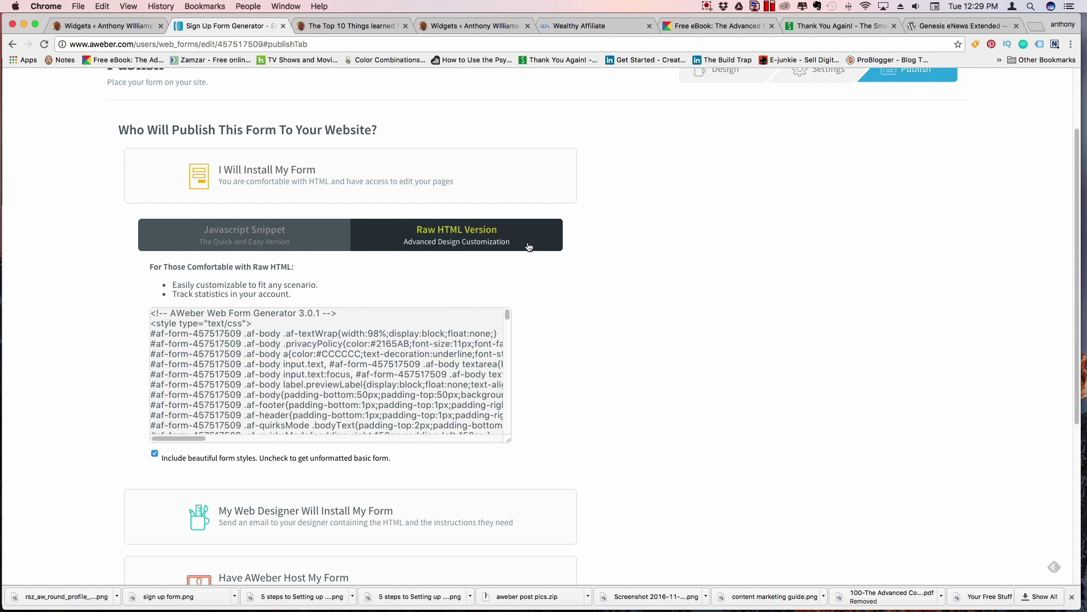
pyautogui.click(154, 453)
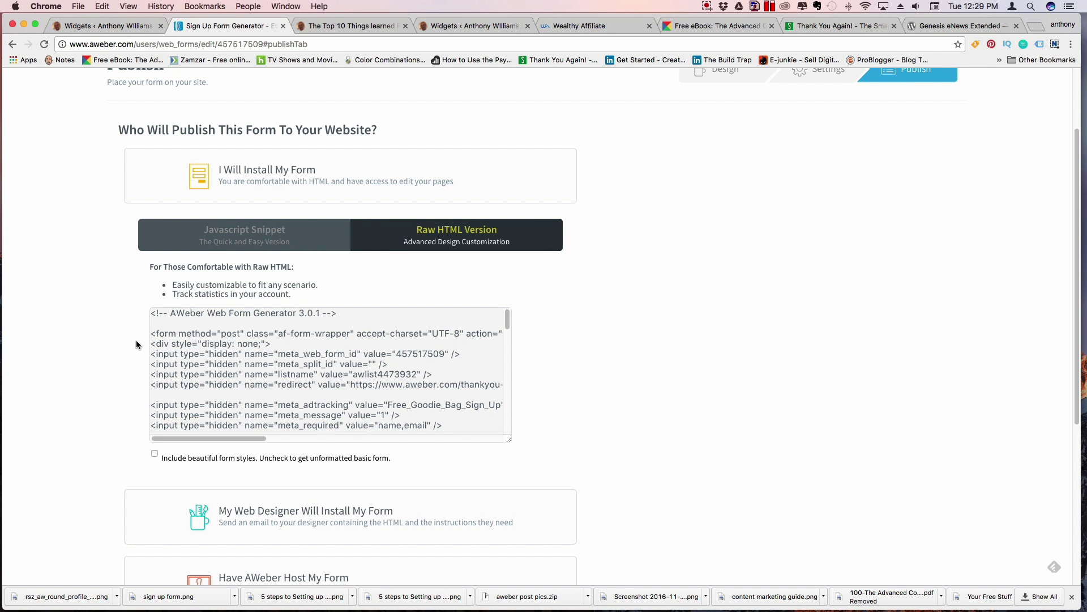
# Select the form's HTML from the meta_web_form_id hidden input through the closing div after meta_tooltip
pyautogui.click(153, 353)
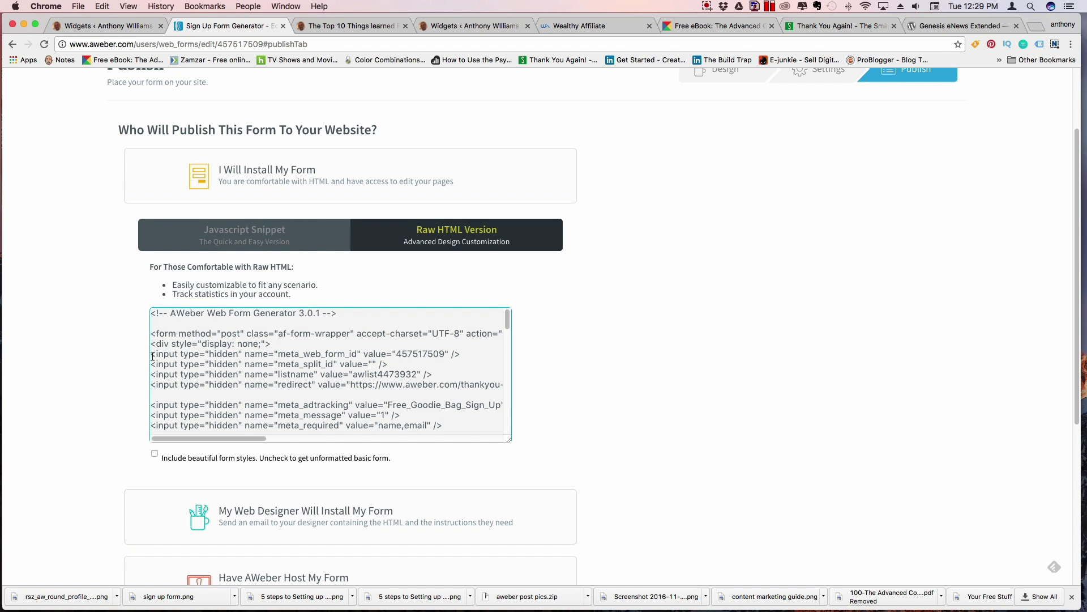
pyautogui.click(152, 357)
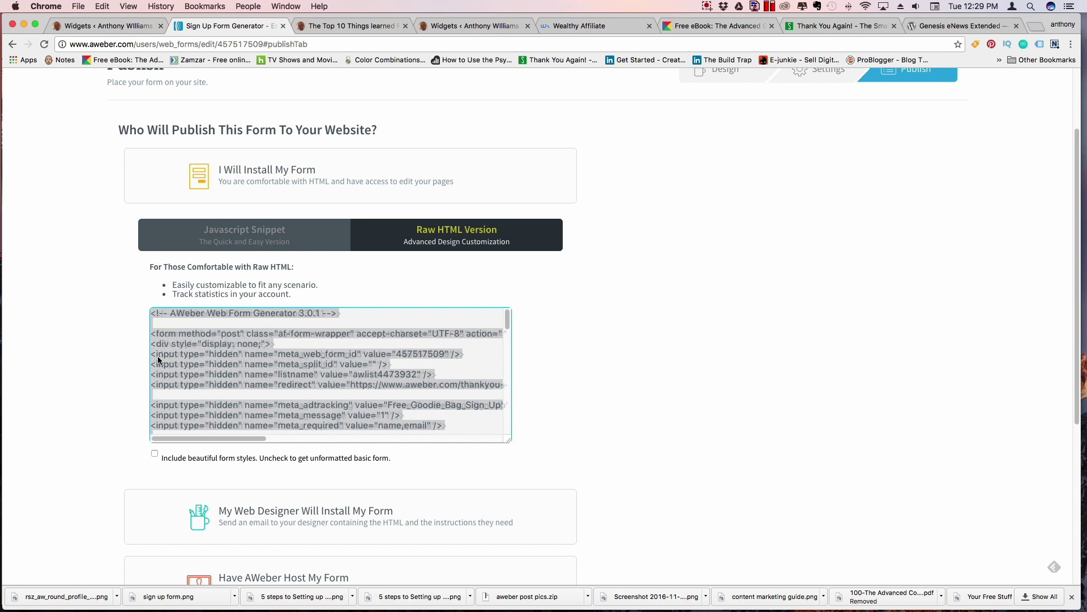
pyautogui.click(151, 355)
pyautogui.moveTo(153, 356); pyautogui.dragTo(179, 325)
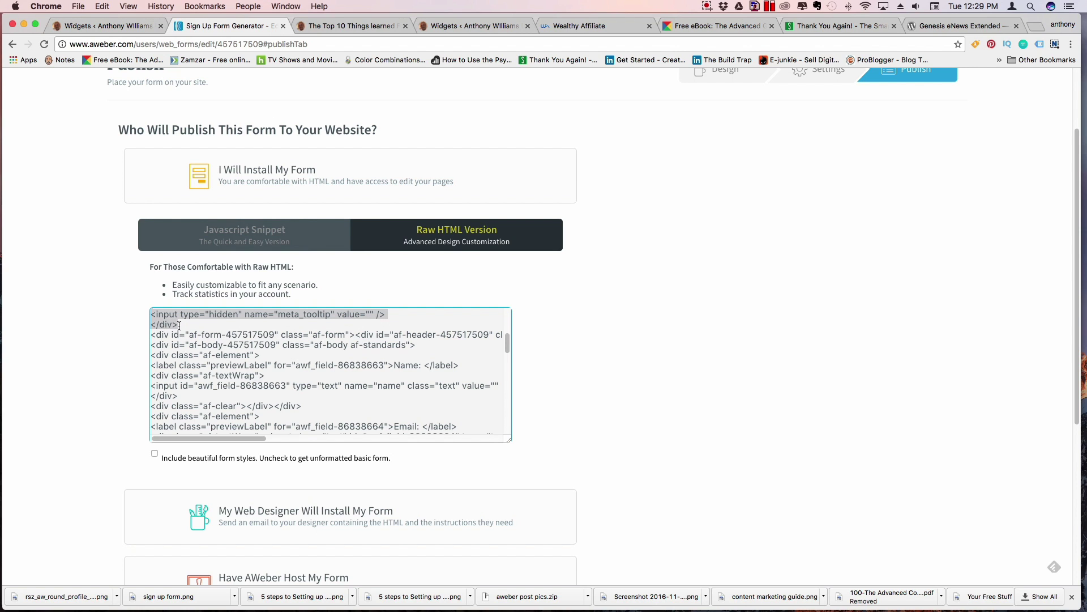
pyautogui.scroll(5, 178, 326)
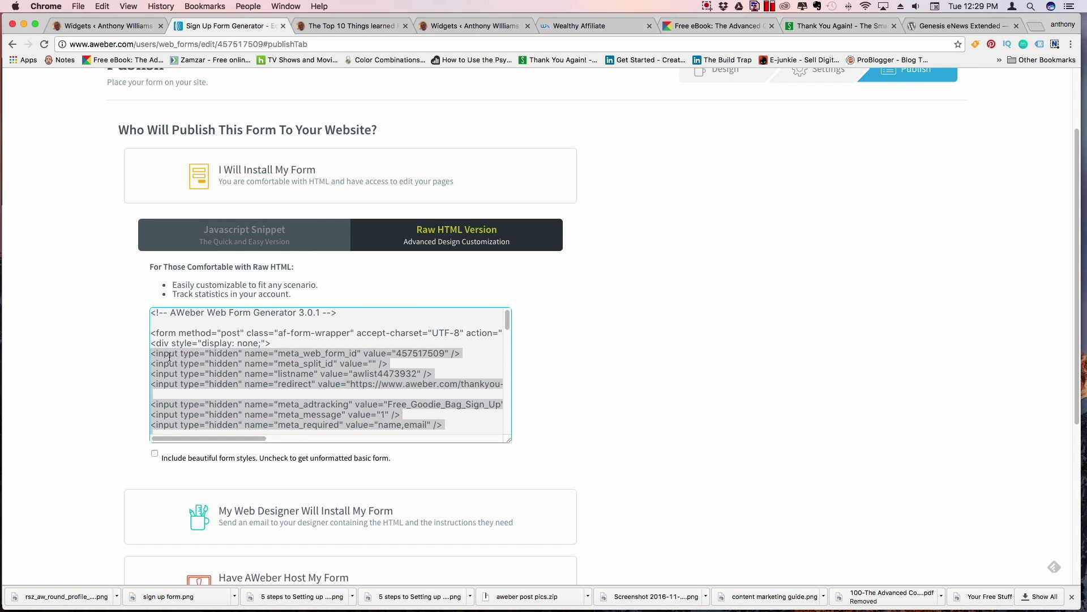
pyautogui.scroll(-5, 153, 358)
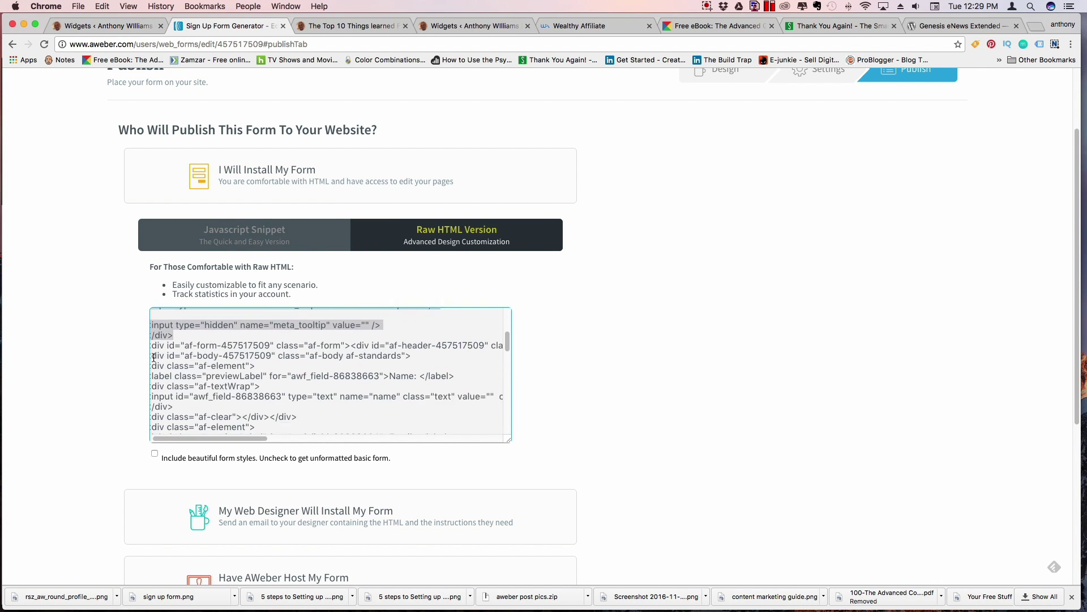
pyautogui.scroll(6, 154, 358)
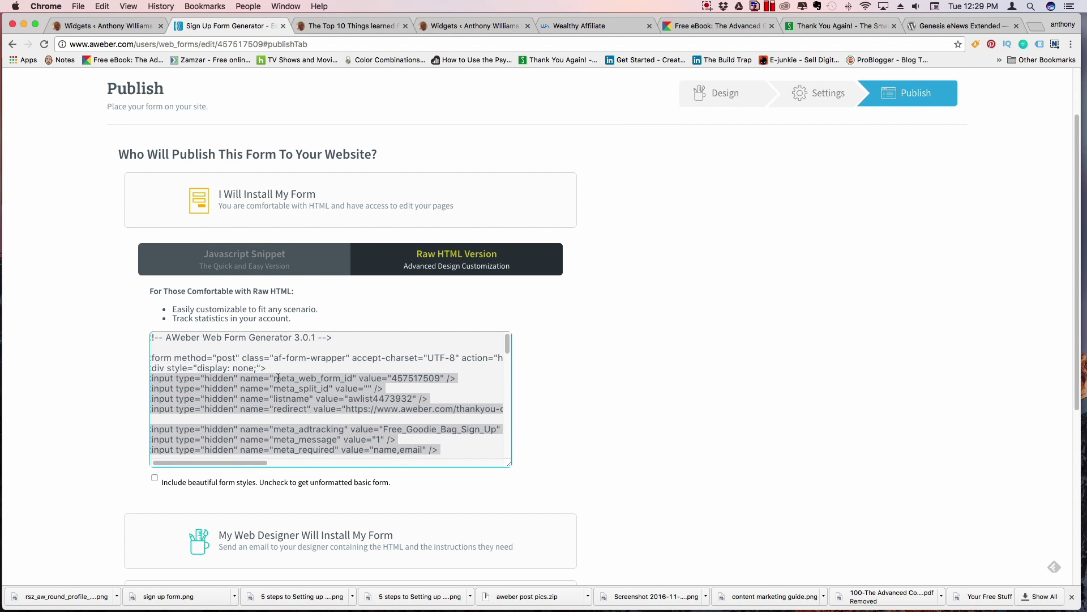
# Return to the widget settings and review the Hidden Fields code from the meta_web_form_id input through the closing div
pyautogui.click(82, 24)
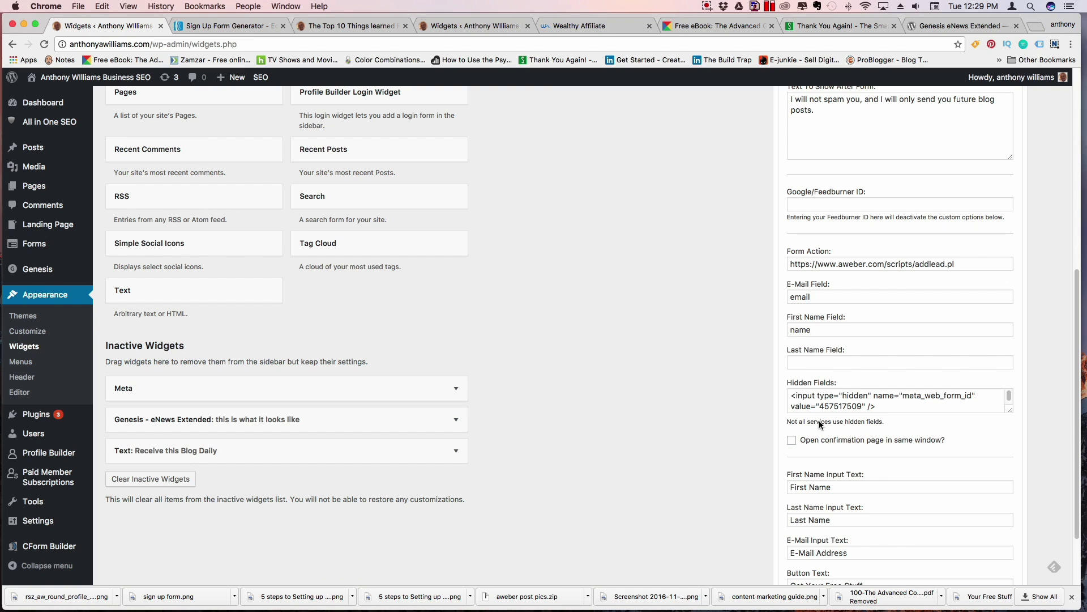
pyautogui.click(1010, 399)
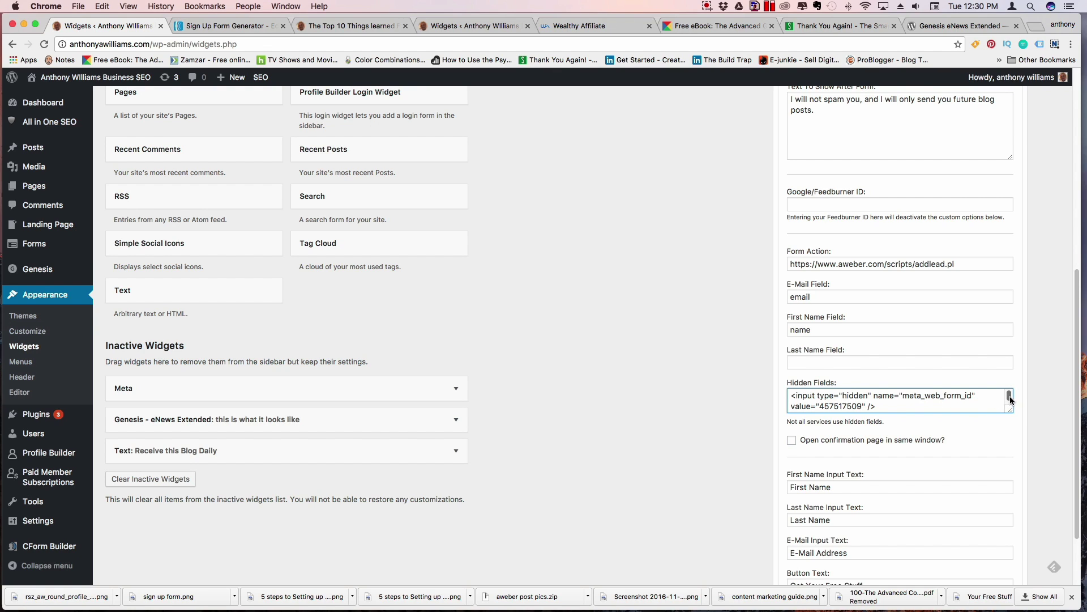
pyautogui.scroll(-5, 963, 403)
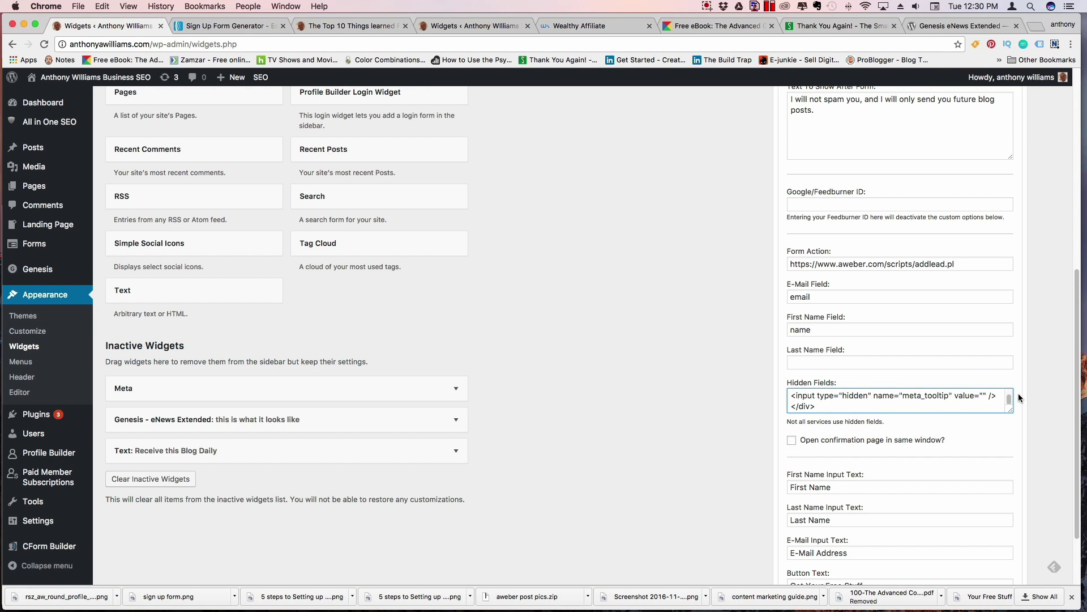
pyautogui.scroll(2, 1011, 400)
# Switch back to the AWeber raw HTML and reselect the hidden inputs through the closing div after meta_tooltip
pyautogui.click(217, 29)
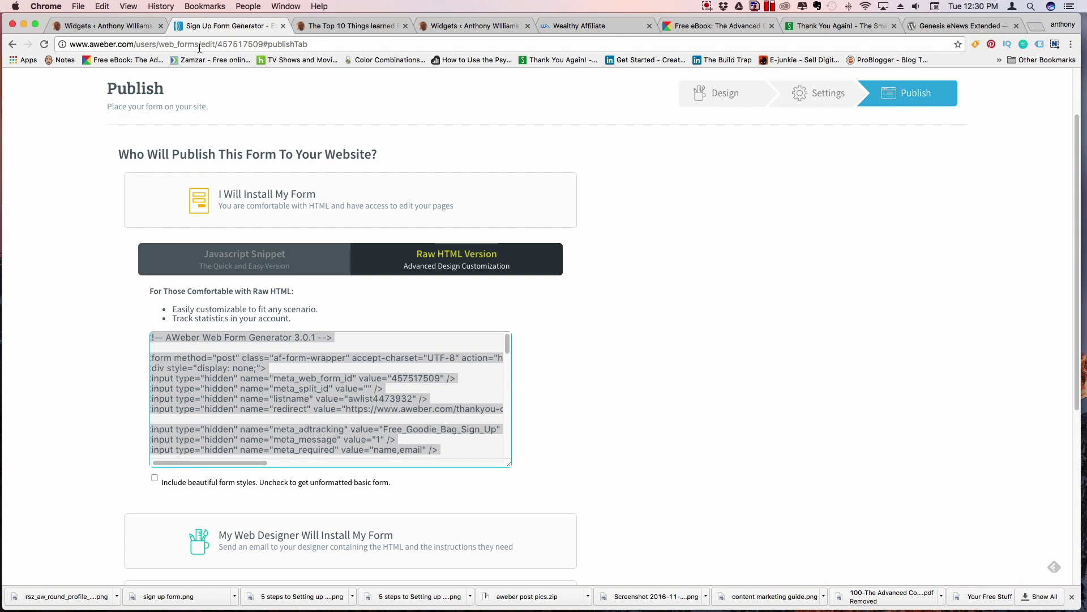
pyautogui.click(366, 336)
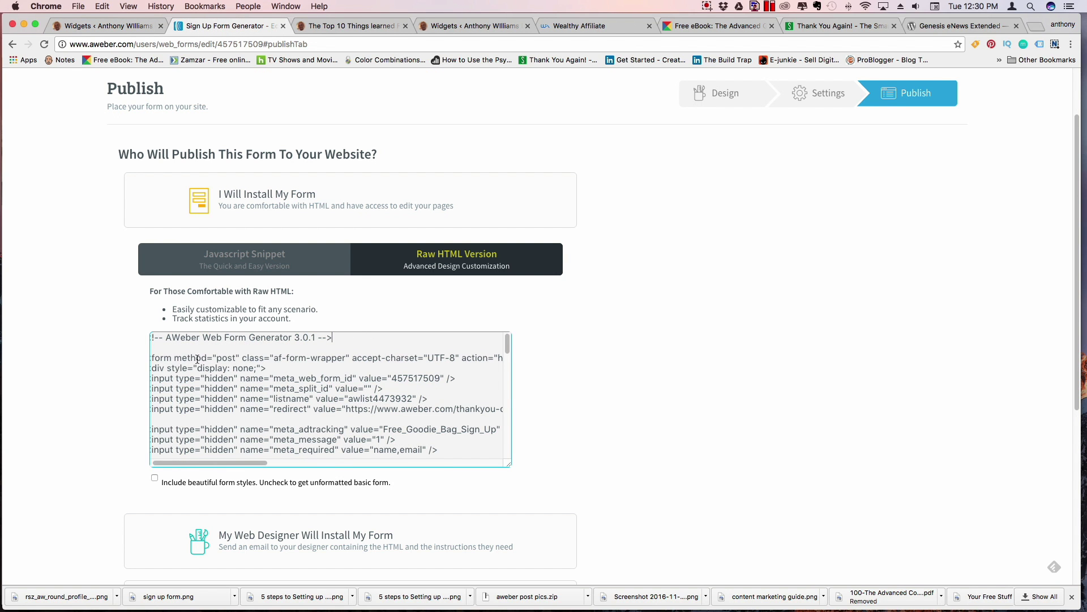
pyautogui.moveTo(151, 378); pyautogui.dragTo(187, 433)
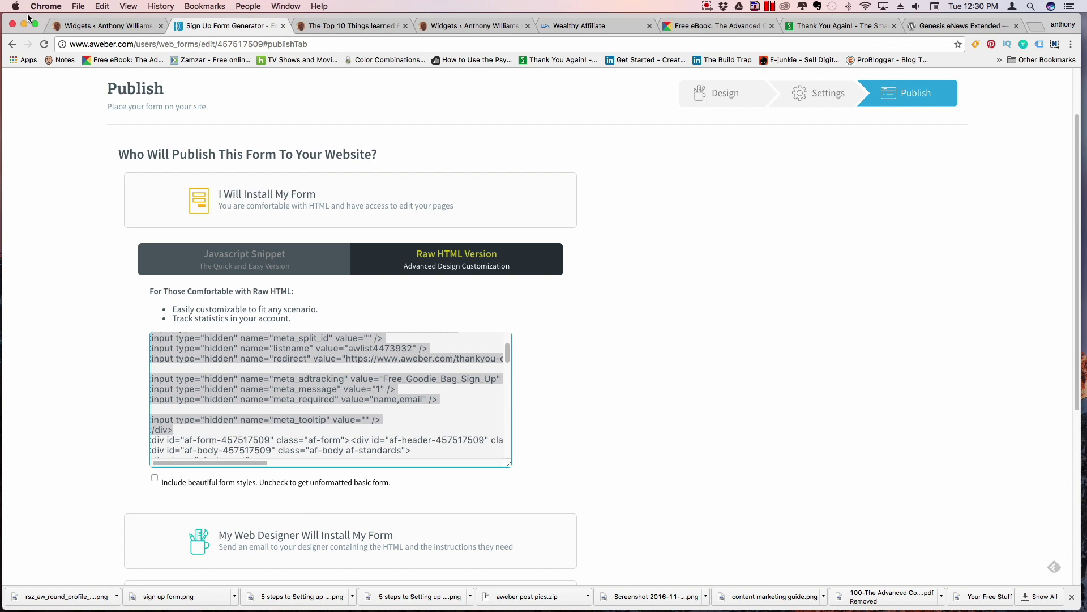
# Return to the widget settings and save the eNews Extended widget
pyautogui.click(91, 25)
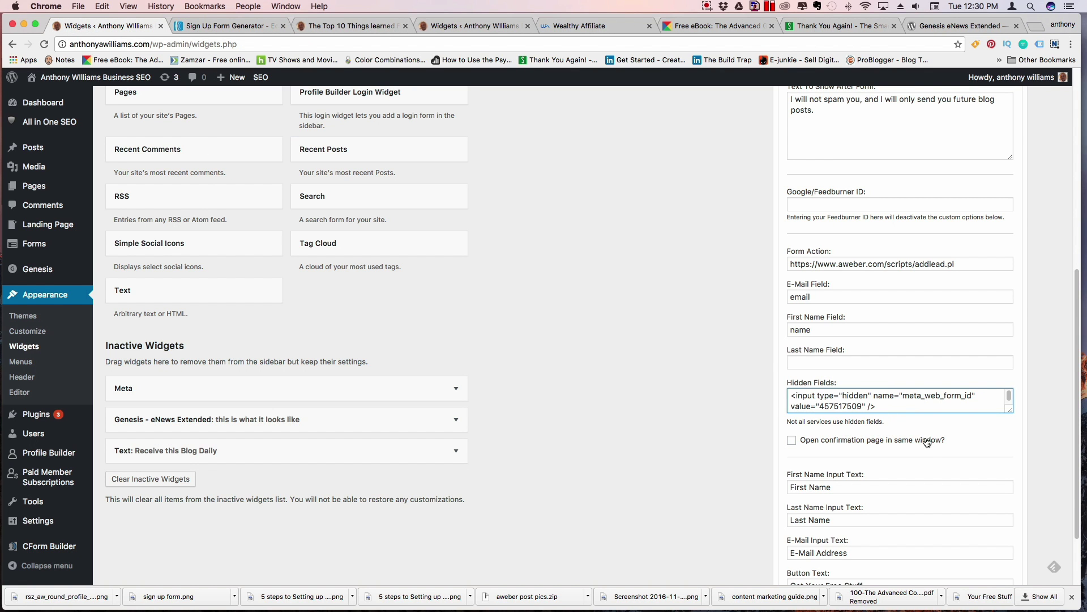
pyautogui.scroll(-3, 927, 443)
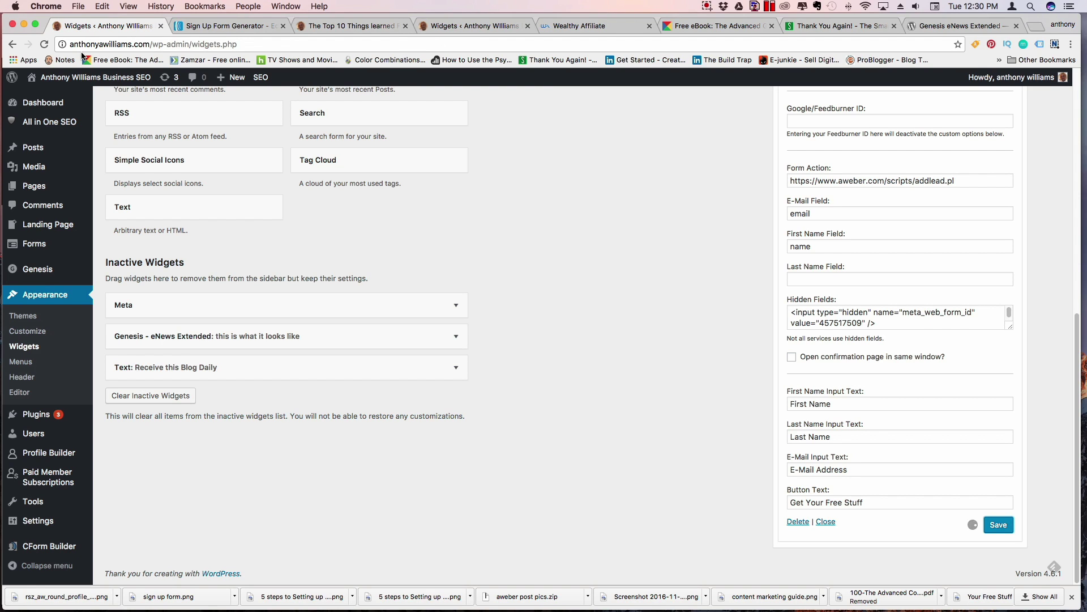
# Submit the post's Get a Free Goodie Bag form with the subscriber's first name and e-mail address, and complete the captcha check
pyautogui.click(346, 25)
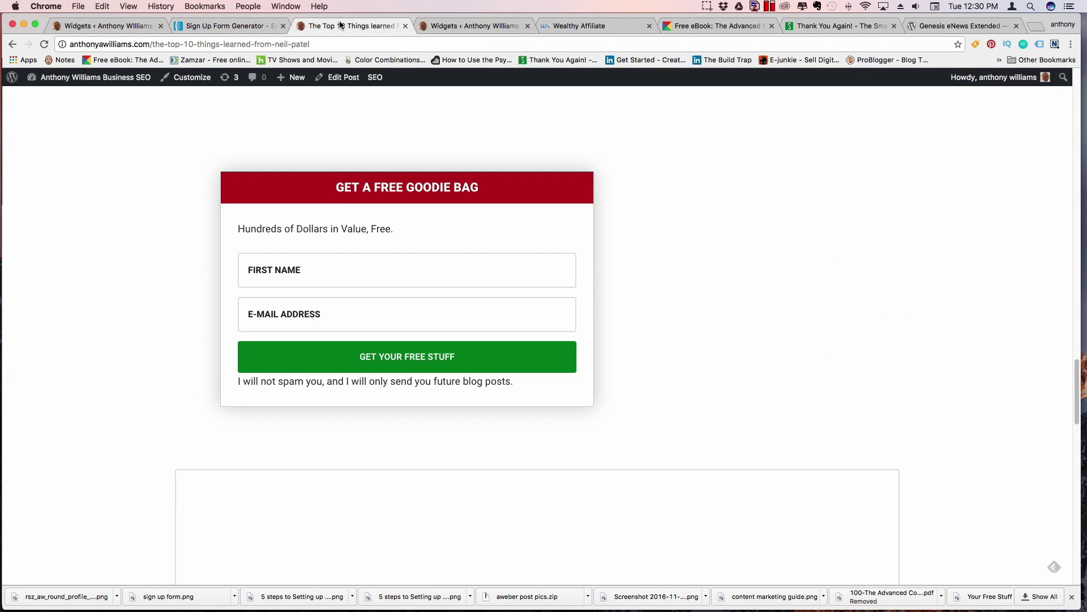
pyautogui.click(286, 279)
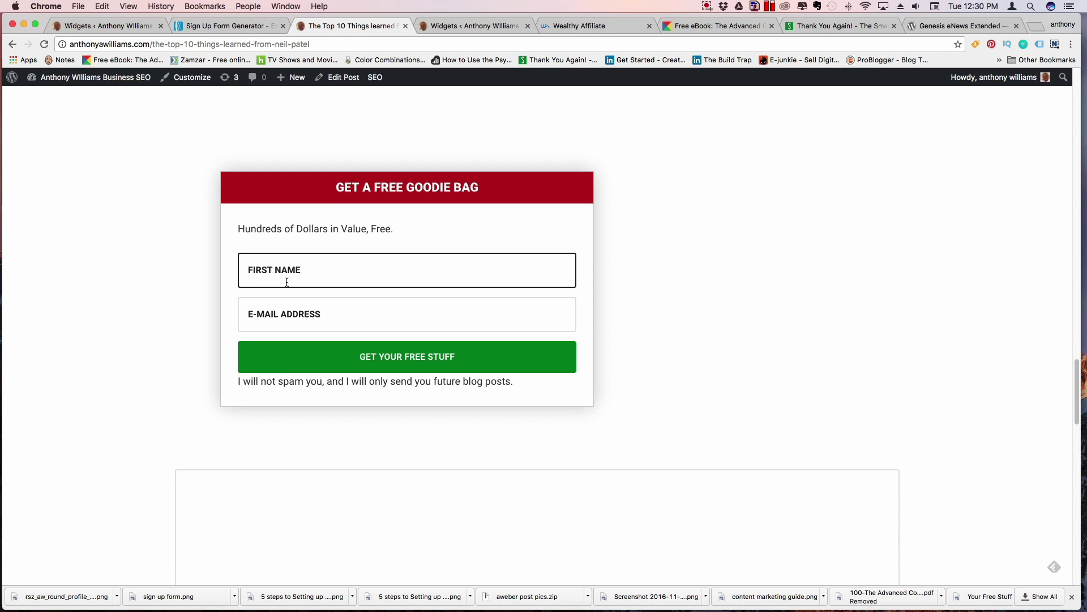
pyautogui.write('ANTHONY')
pyautogui.press('Tab')
pyautogui.write('g')
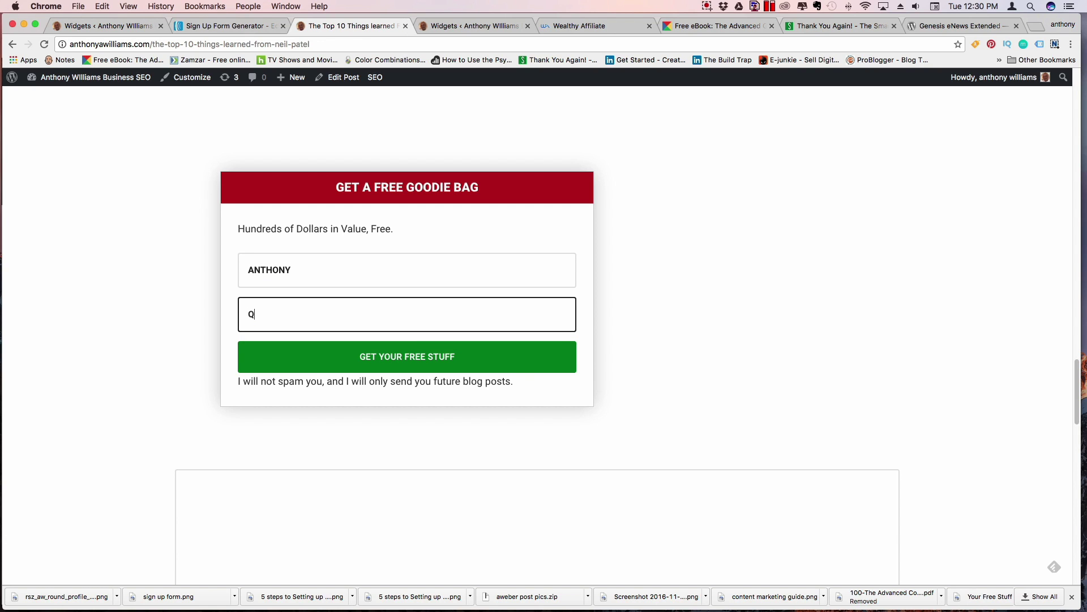
pyautogui.press('BackSpace')
pyautogui.write('AW')
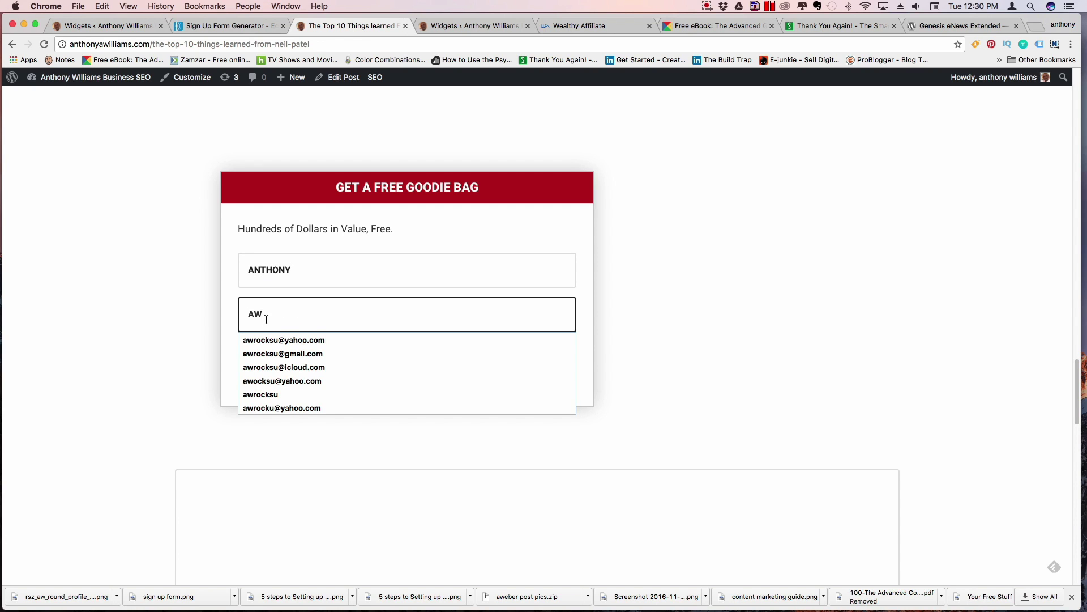
pyautogui.click(284, 340)
pyautogui.click(421, 361)
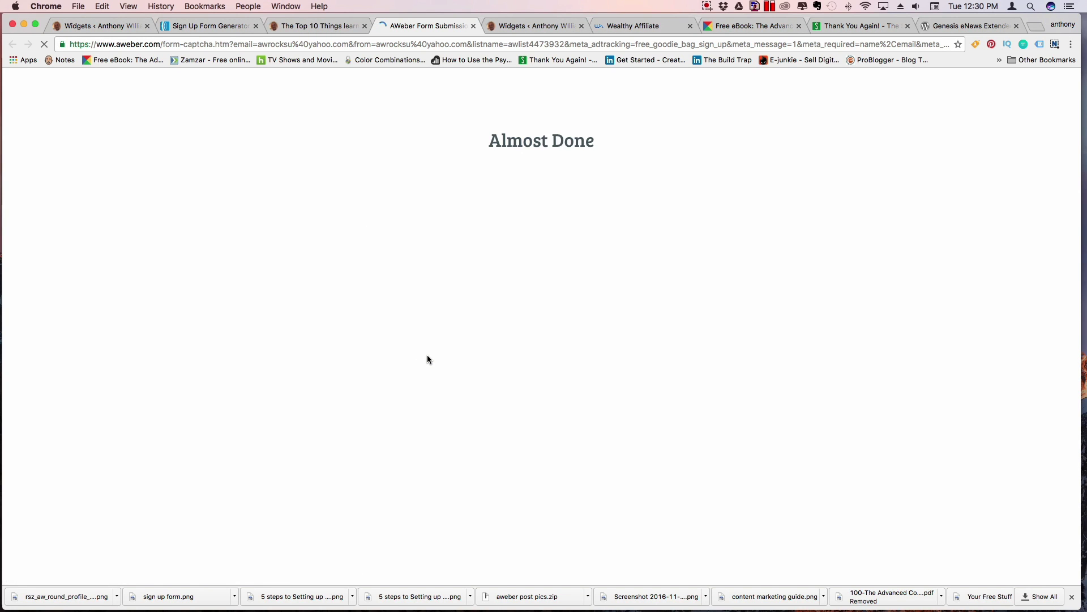
pyautogui.click(471, 223)
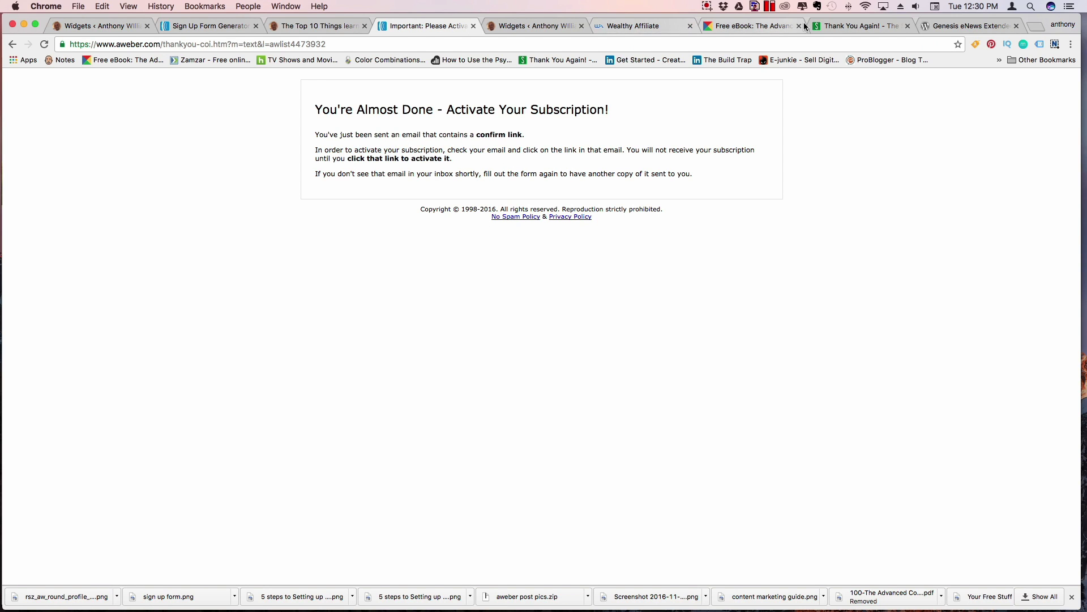
# Search for yahoo, open Yahoo Mail, and follow the confirmation link in the "Confirm your subscription" message
pyautogui.click(326, 43)
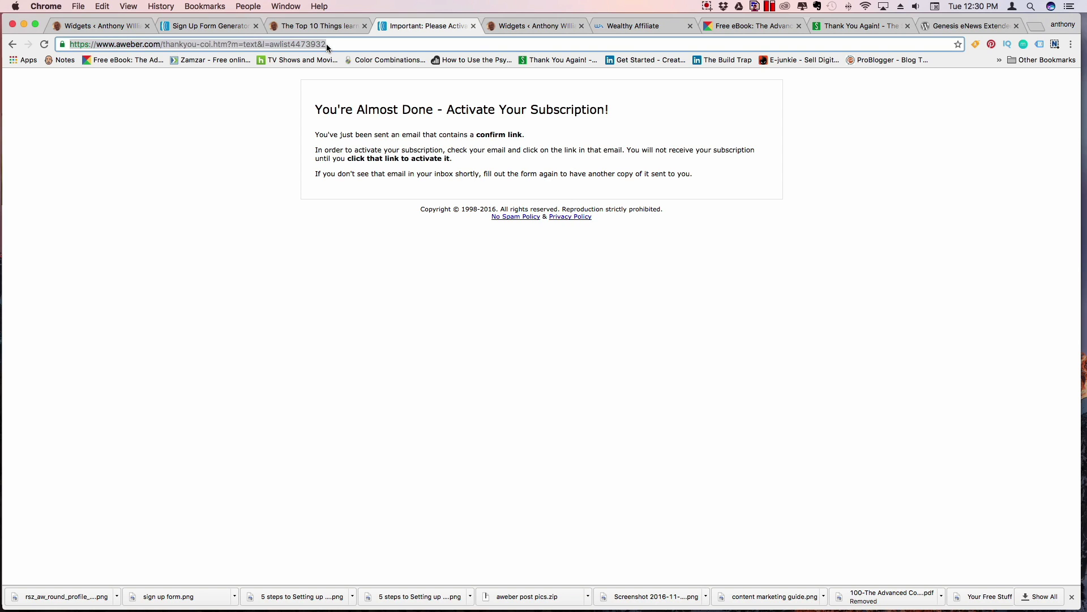
pyautogui.write('yahoo')
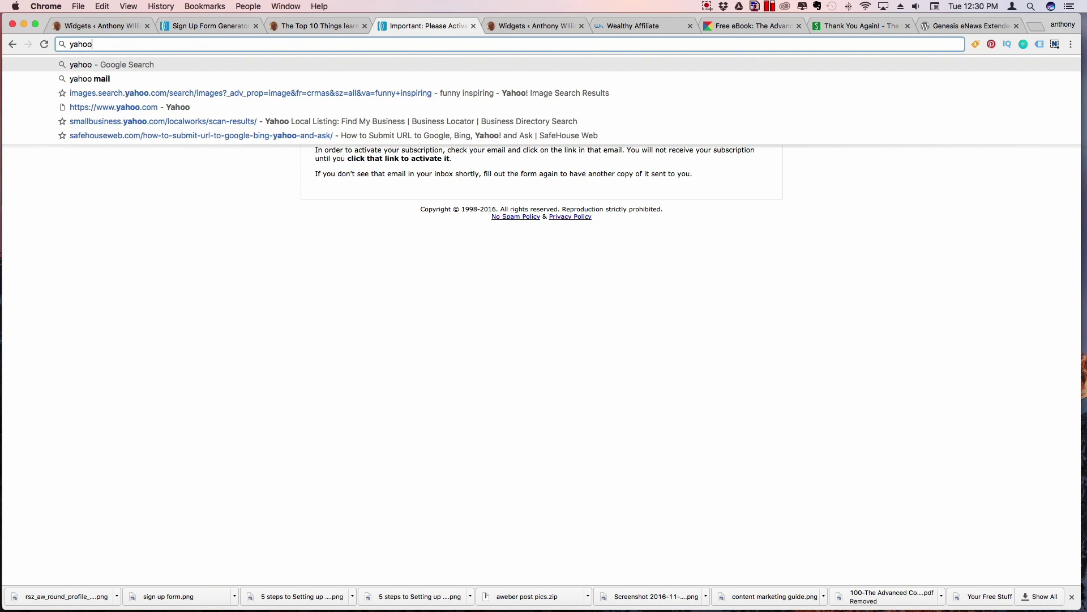
pyautogui.press('Return')
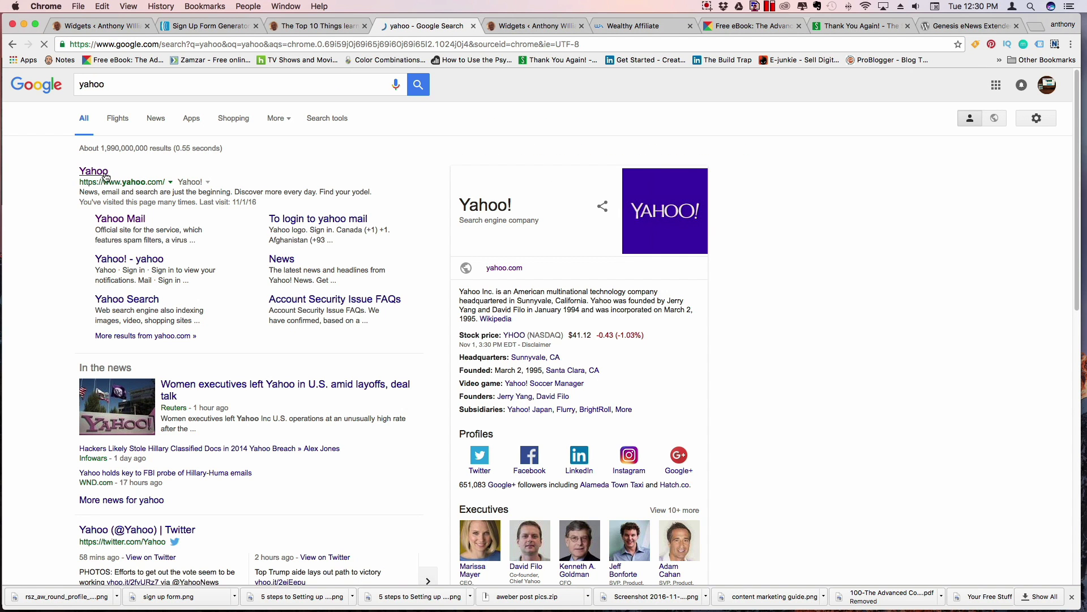
pyautogui.click(105, 179)
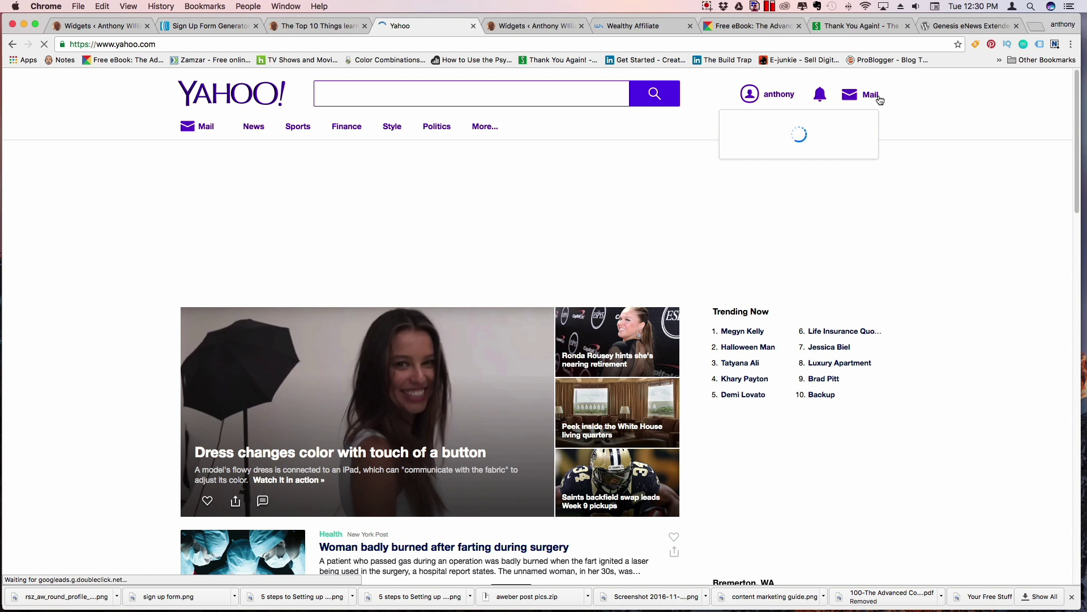
pyautogui.click(870, 95)
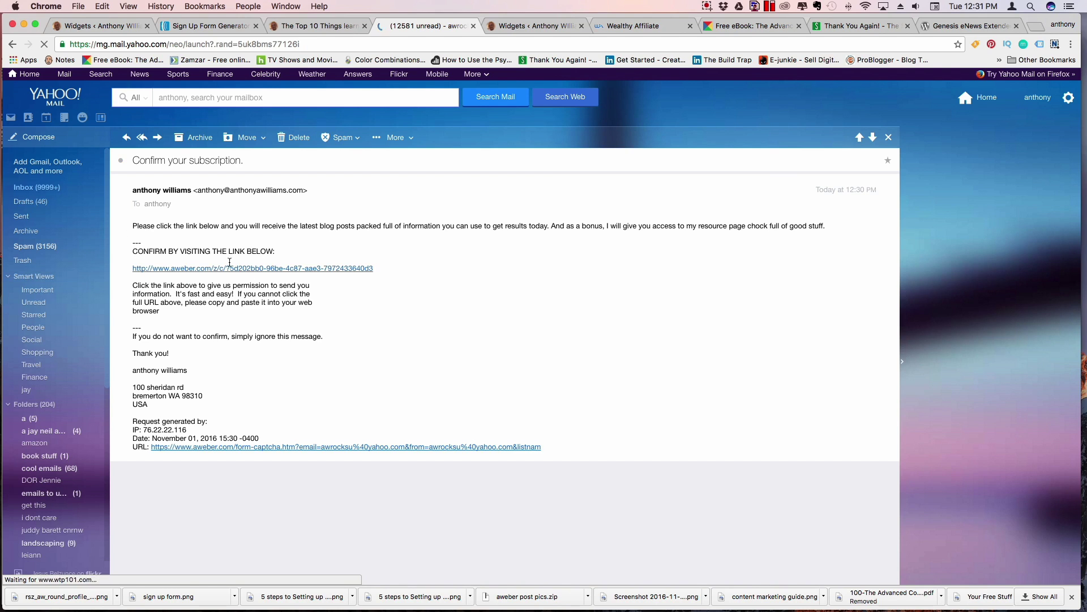
pyautogui.click(244, 269)
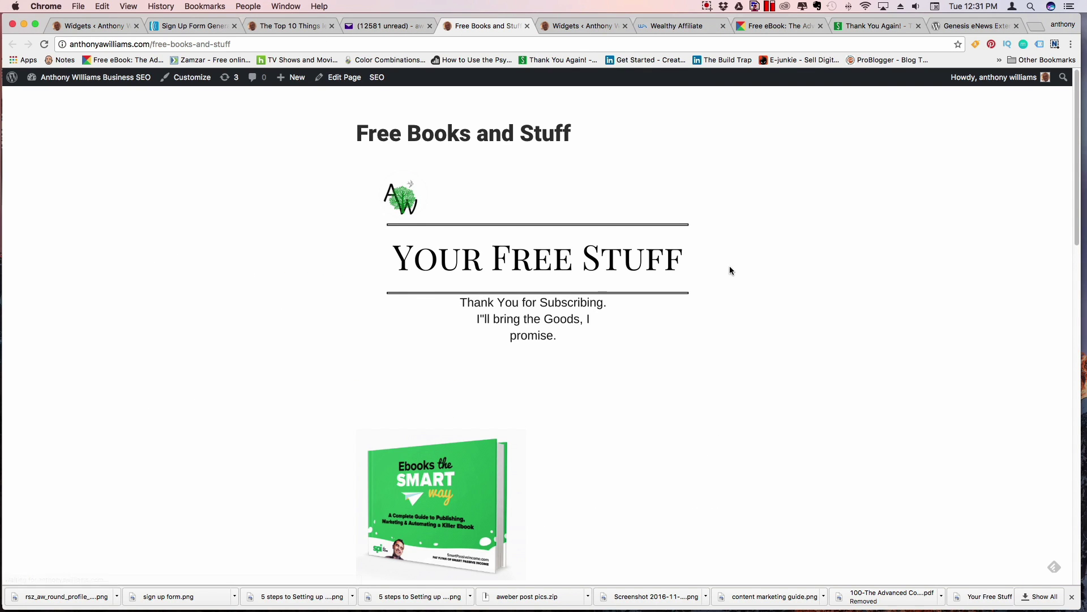
# Examine the Free Books and Stuff page with its two book descriptions and download options
pyautogui.scroll(-6, 818, 266)
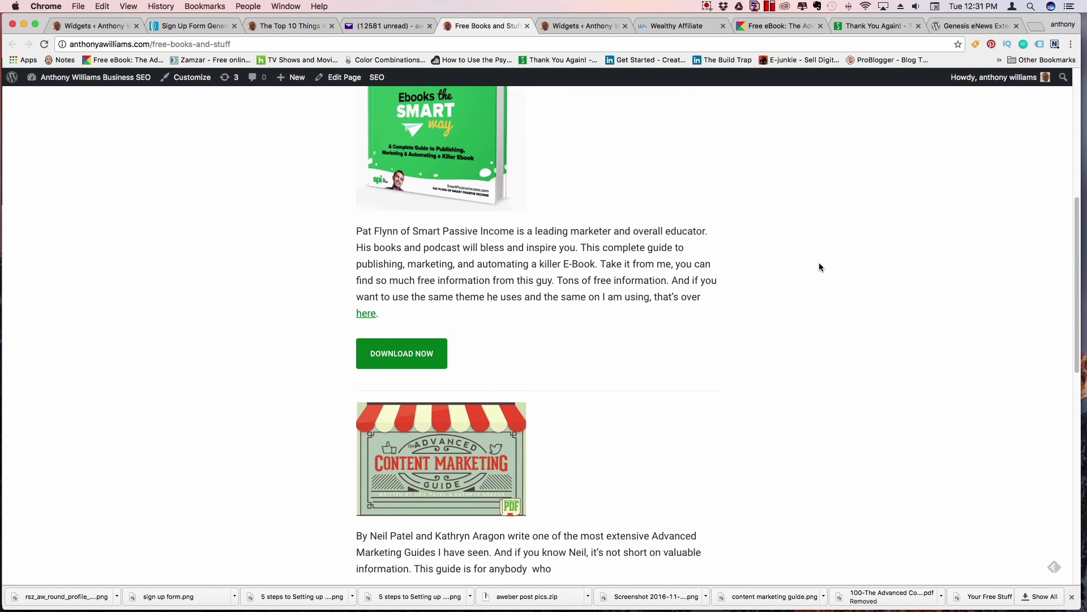
pyautogui.scroll(-10, 819, 264)
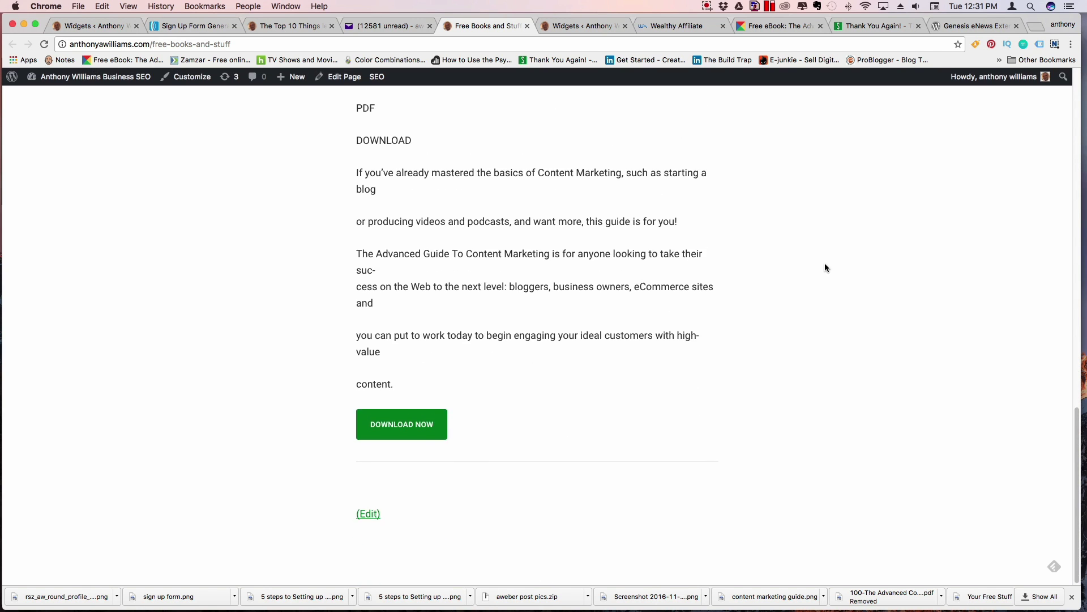
pyautogui.scroll(16, 826, 267)
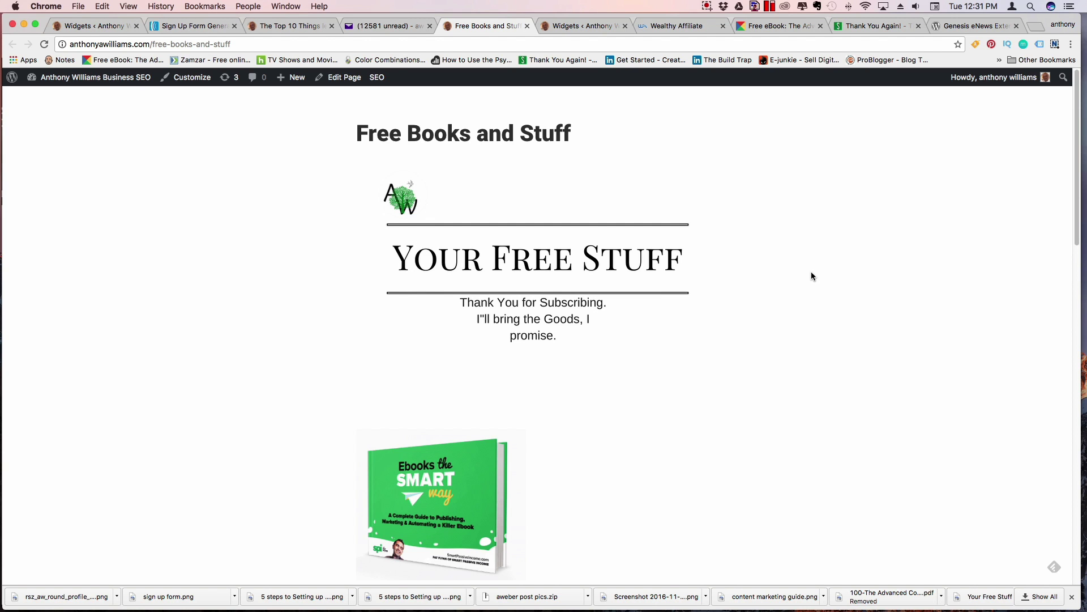
pyautogui.scroll(-8, 811, 274)
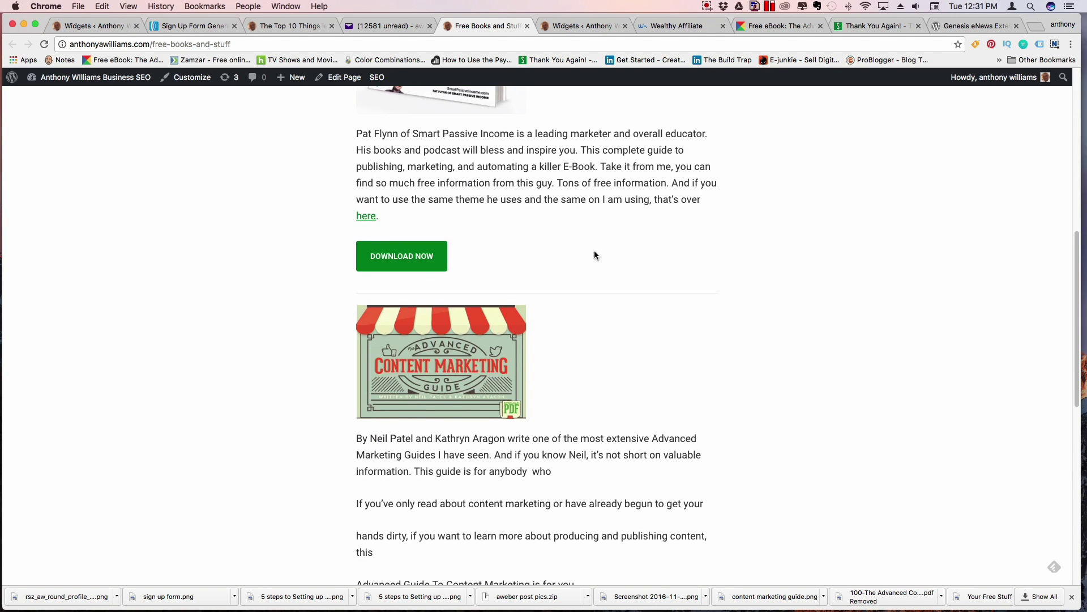
pyautogui.scroll(3, 820, 250)
pyautogui.scroll(-1, 786, 260)
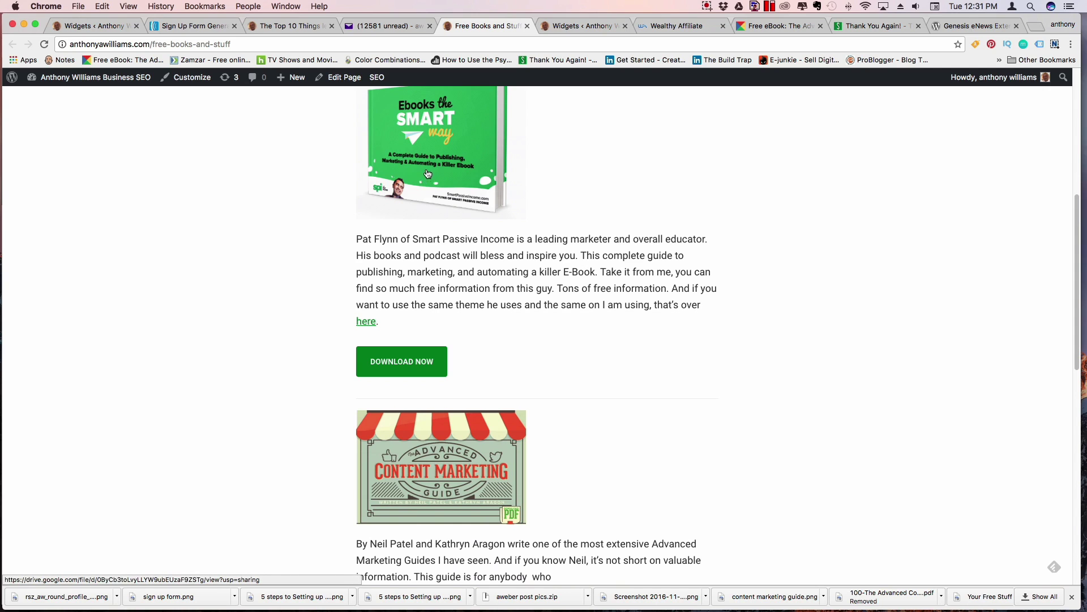
# Test both downloads, opening the Ebooks the Smart Way PDF and the Advanced Content Marketing Guide PDF
pyautogui.click(388, 355)
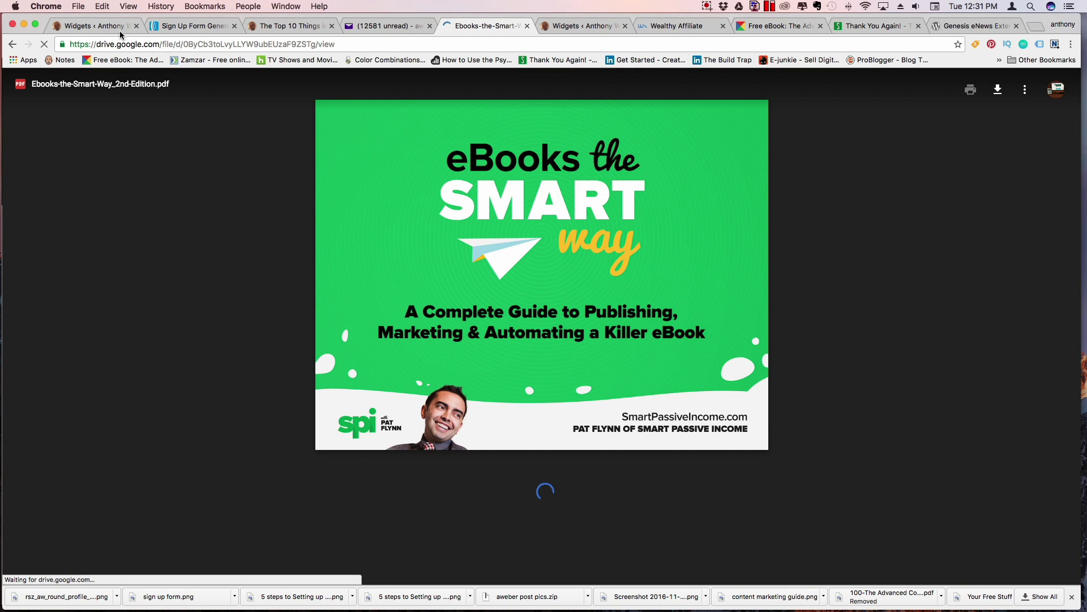
pyautogui.click(12, 44)
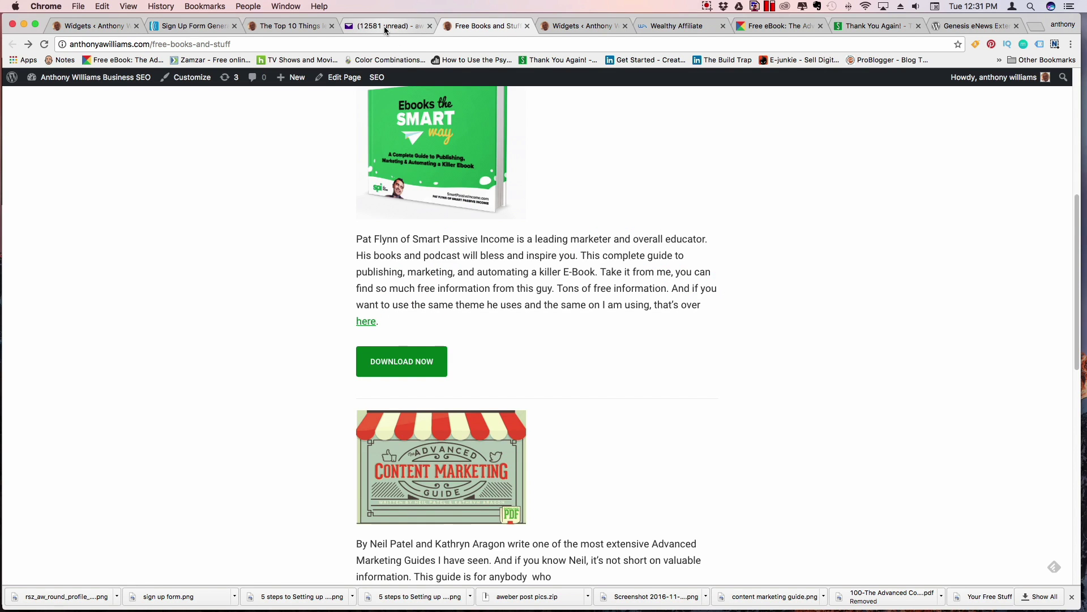
pyautogui.scroll(-9, 636, 392)
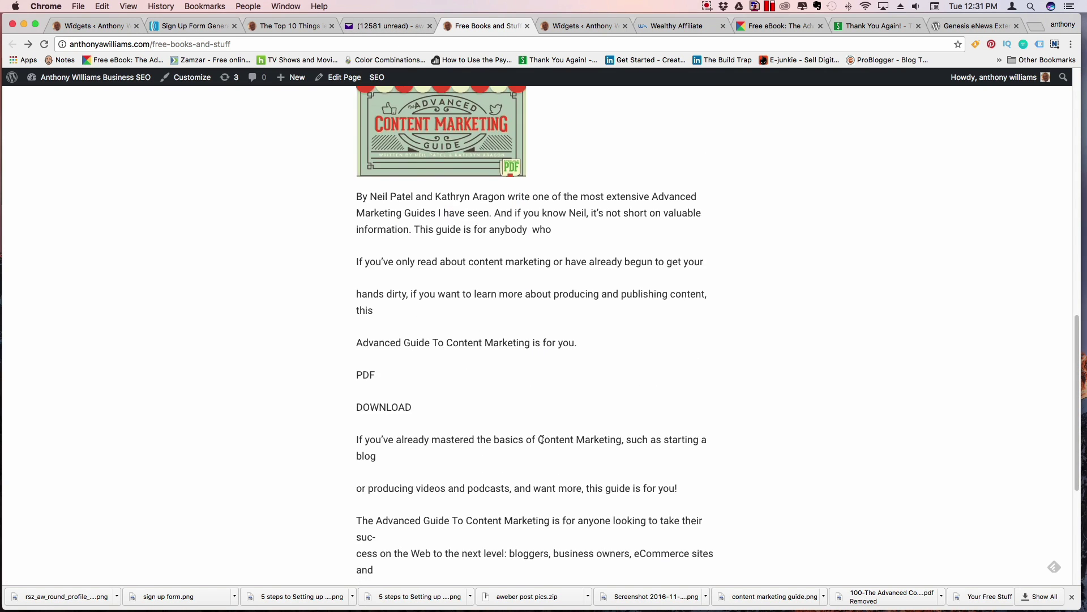
pyautogui.scroll(-2, 759, 386)
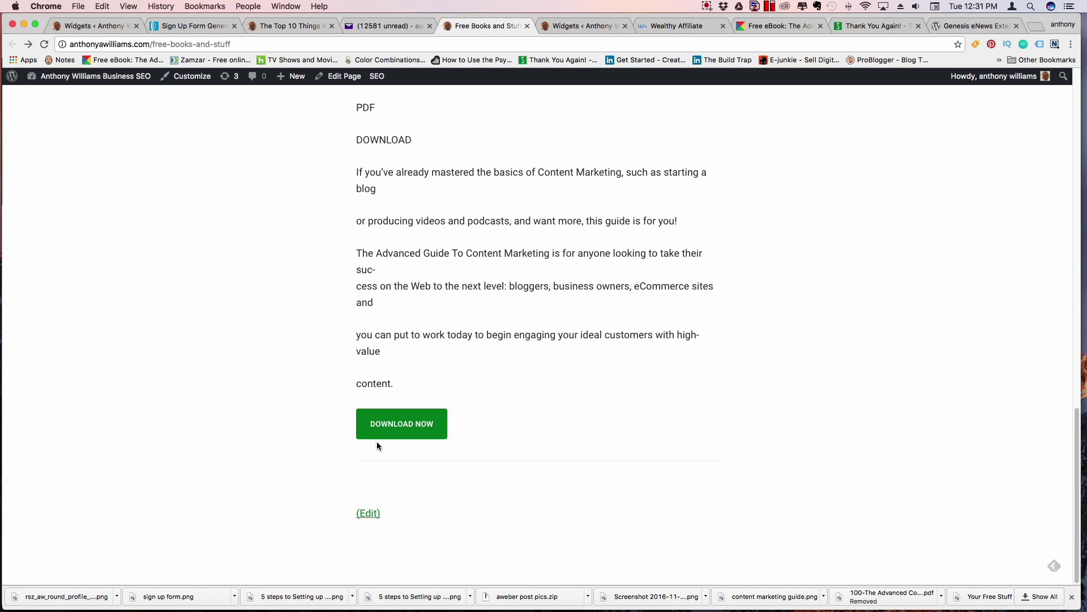
pyautogui.click(446, 417)
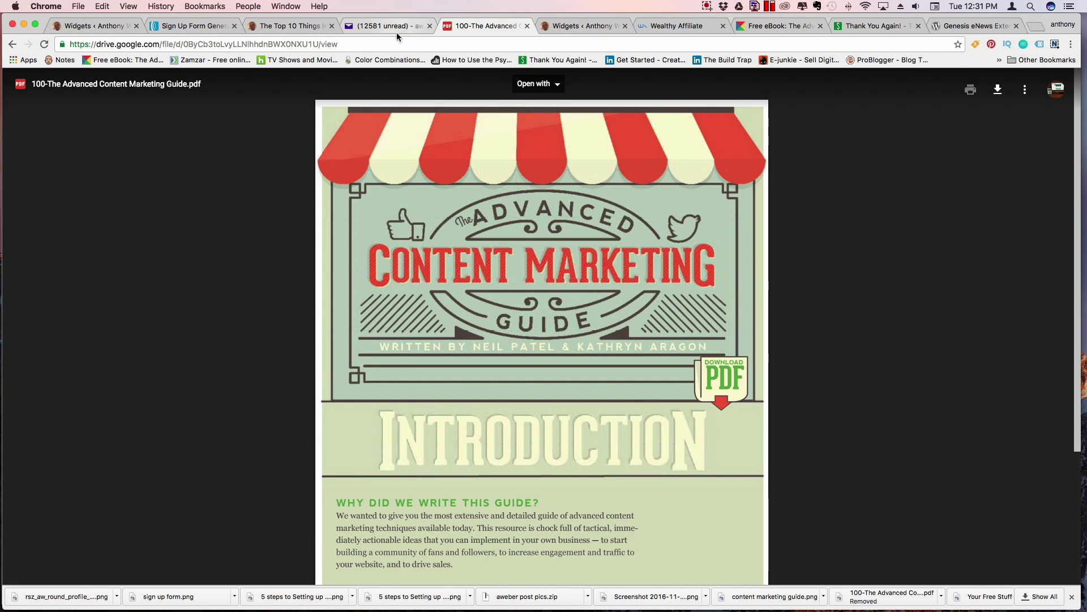
# Go back to Yahoo Mail and locate the "Confirm your subscription" message in the inbox
pyautogui.click(374, 26)
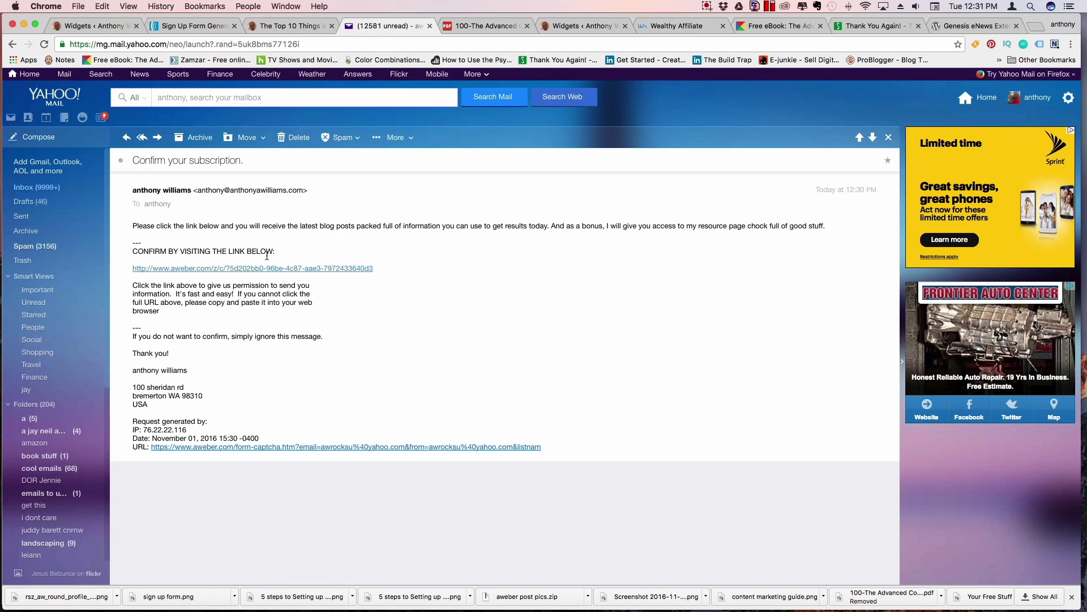
pyautogui.click(35, 188)
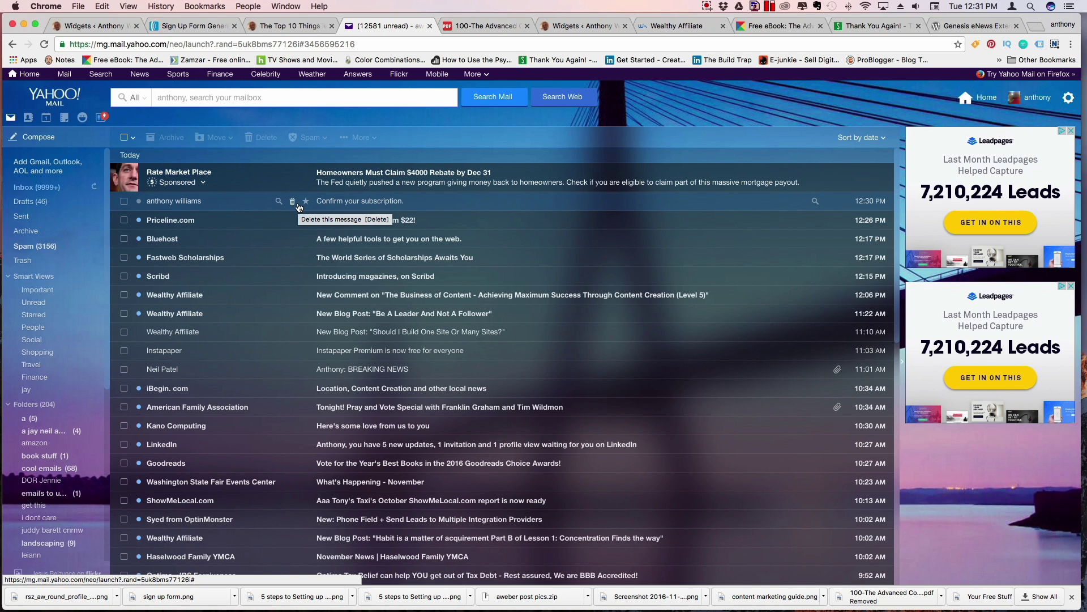
pyautogui.click(138, 201)
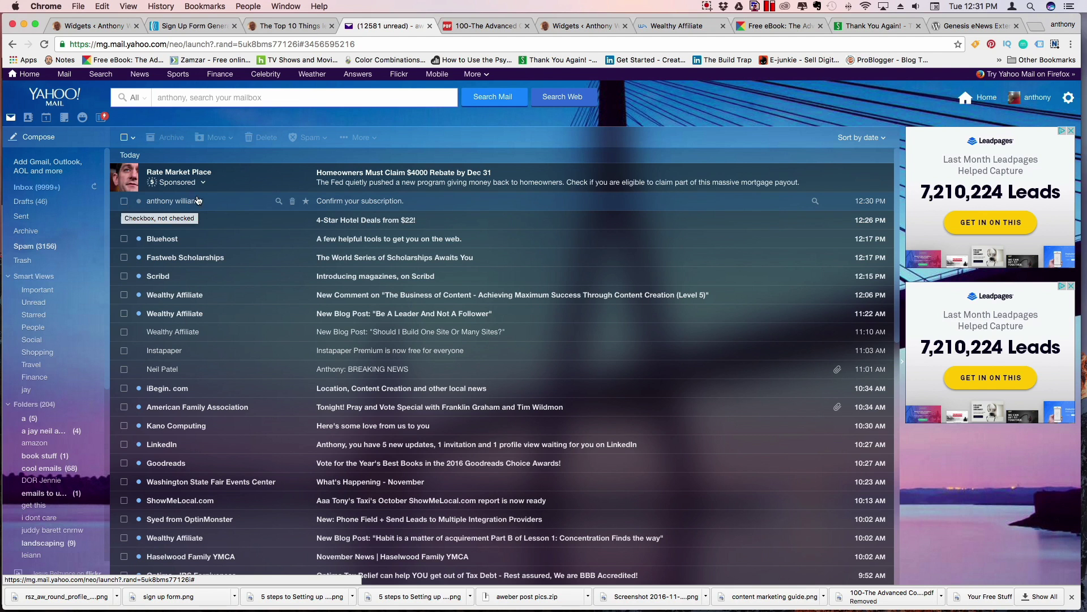
# Return to AWeber's broadcast messages and send the "Aweber: How to use This must Have Tool for email-marketing" blog draft immediately
pyautogui.click(187, 26)
pyautogui.scroll(3, 241, 117)
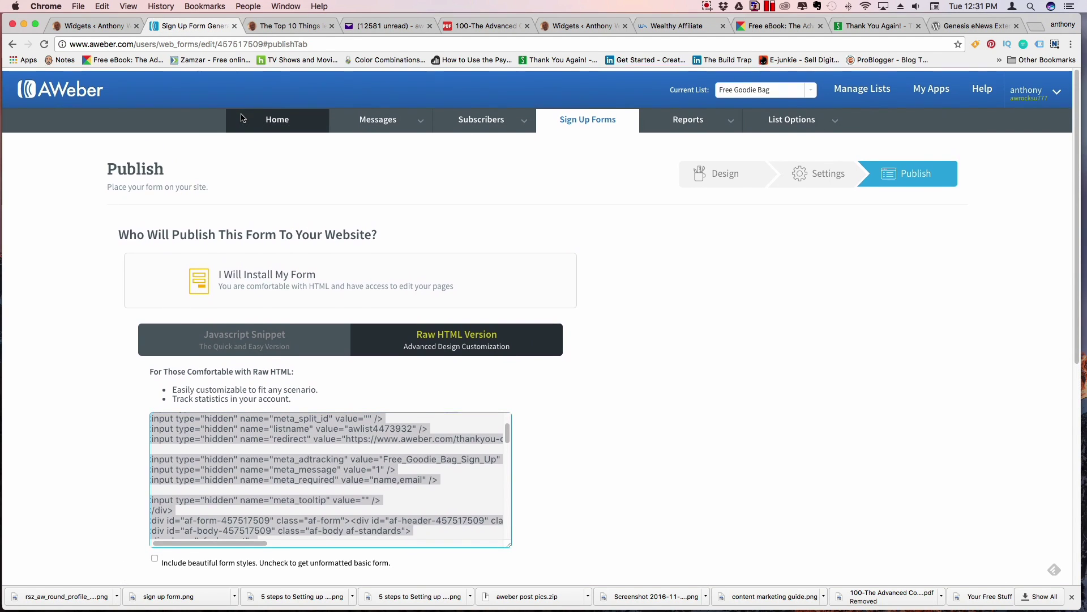
pyautogui.moveTo(395, 129)
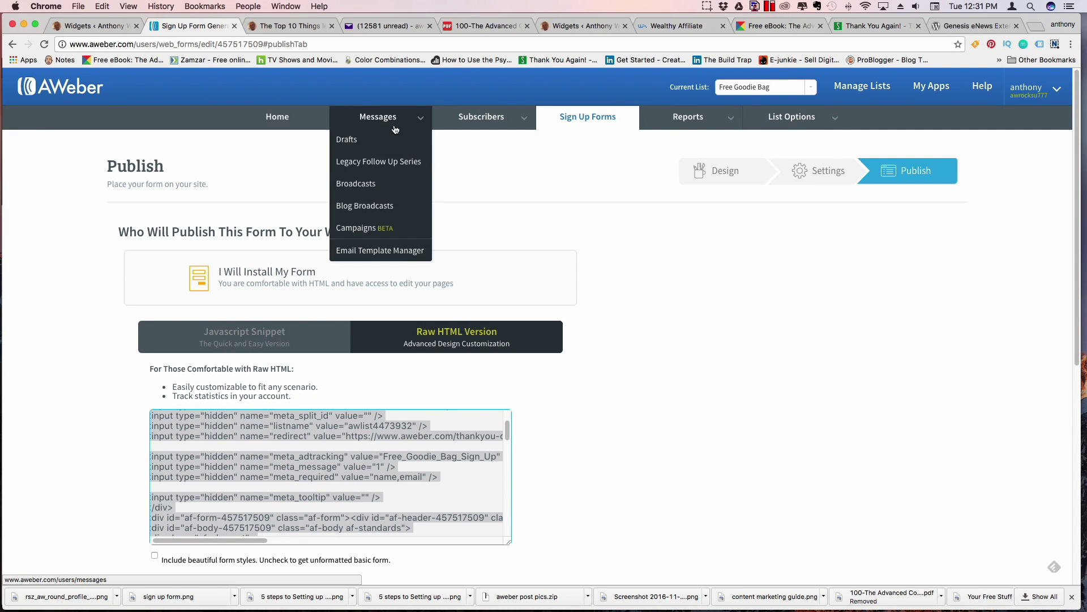
pyautogui.click(352, 181)
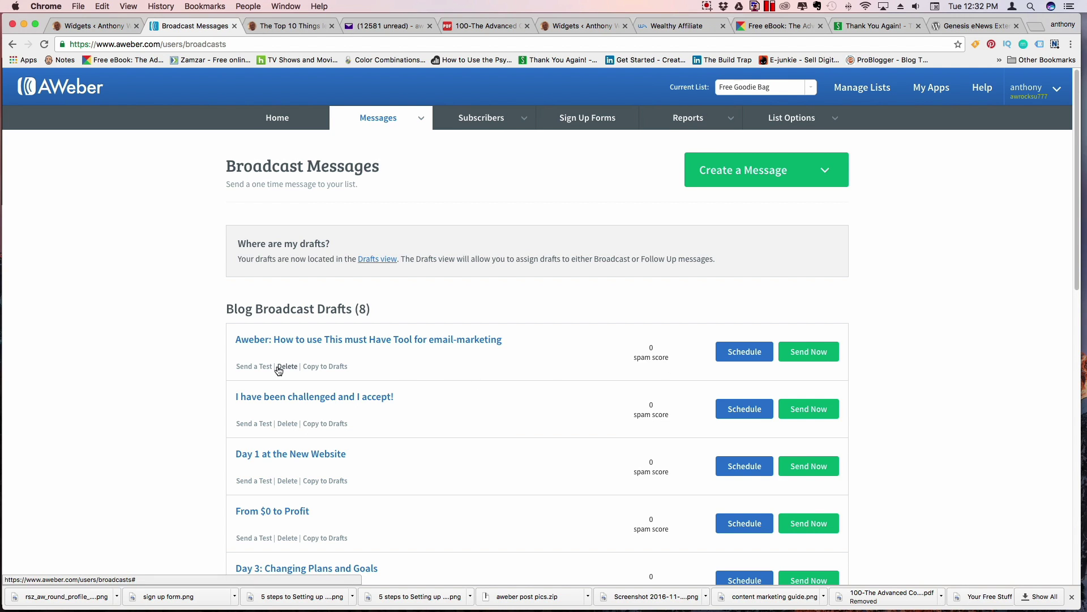
pyautogui.click(810, 352)
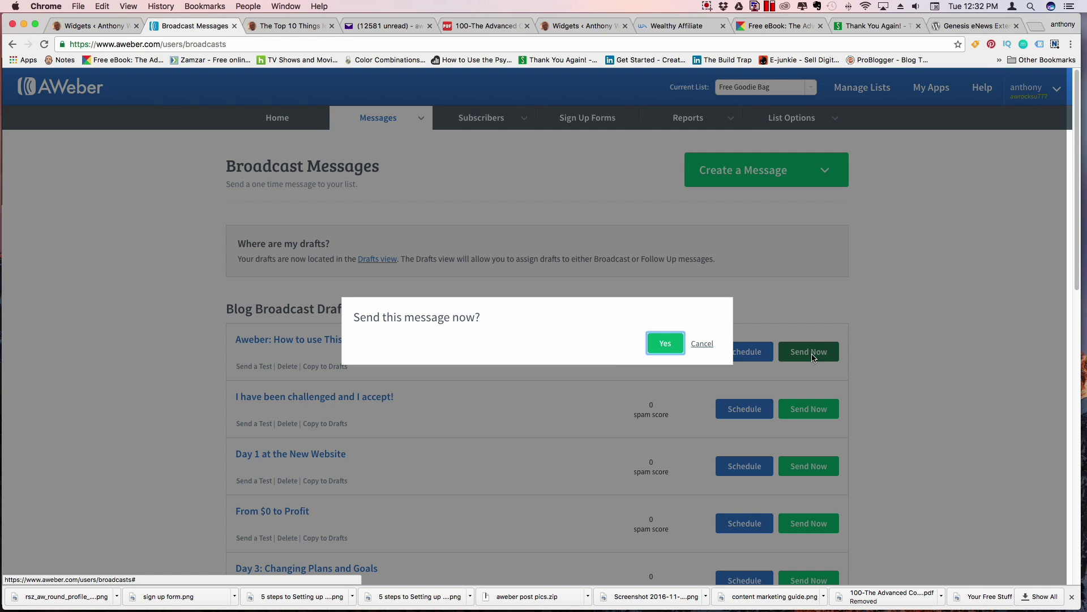
pyautogui.click(668, 347)
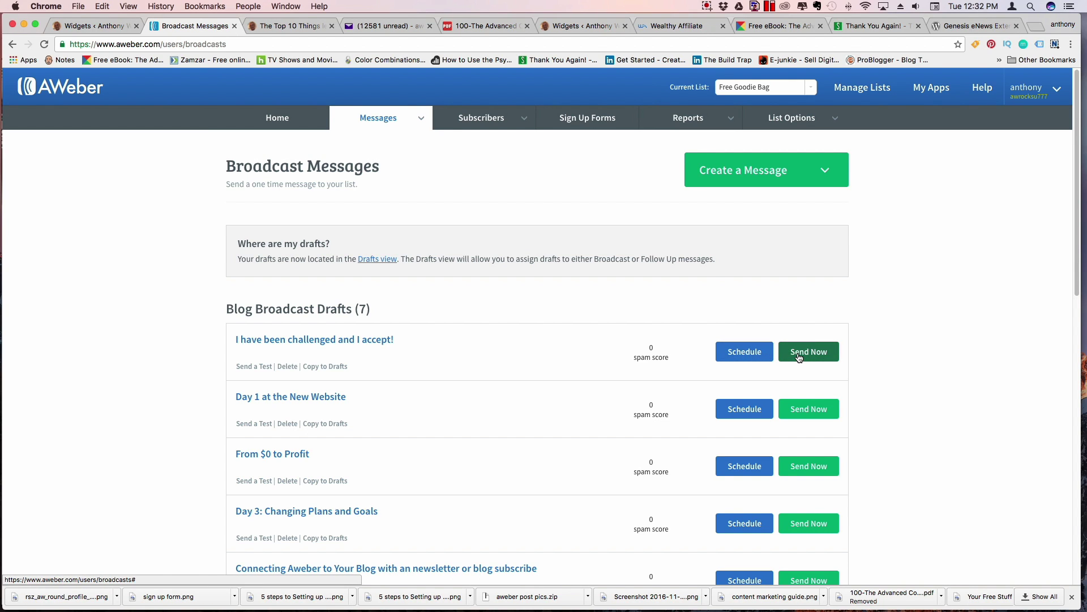
# Refresh the Yahoo Mail inbox and read the "Aweber: How to use This must Have Tool for email-marketing" message
pyautogui.click(376, 27)
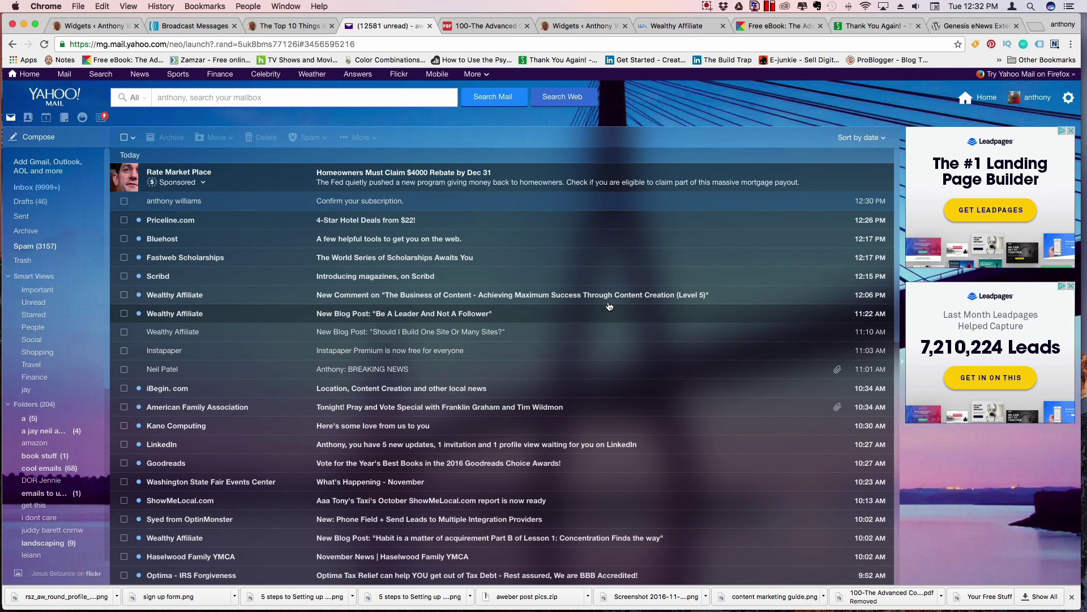
pyautogui.click(43, 45)
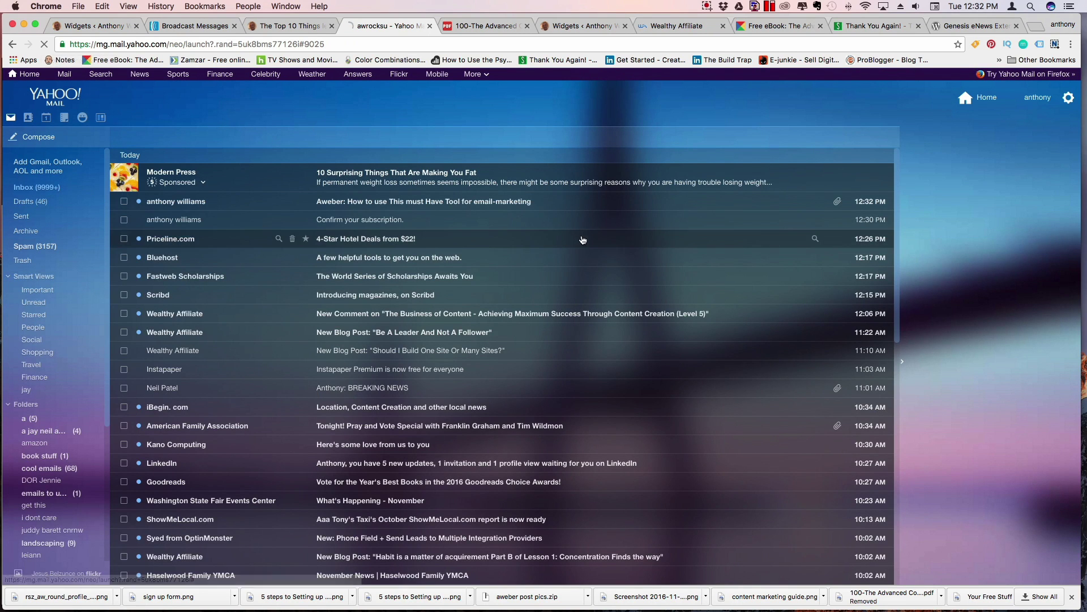
pyautogui.click(390, 203)
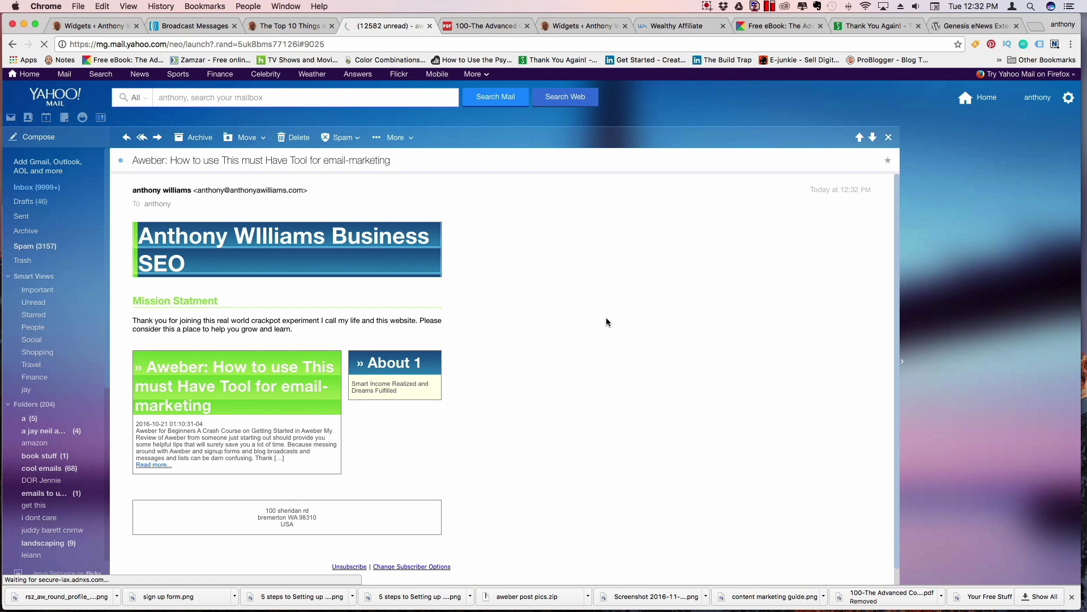
pyautogui.scroll(-1, 606, 322)
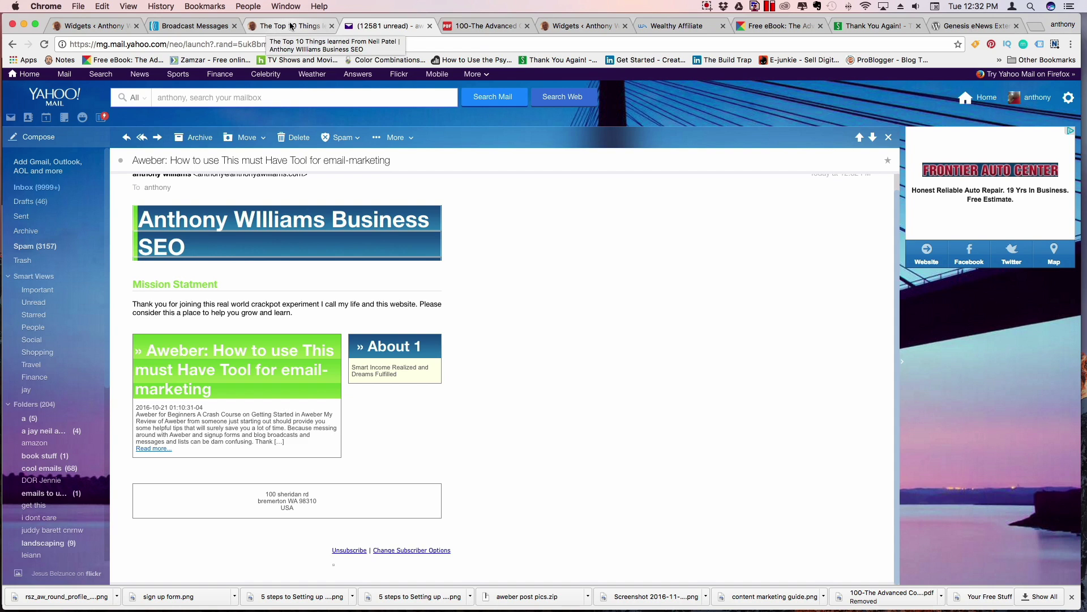
pyautogui.click(277, 28)
pyautogui.click(174, 26)
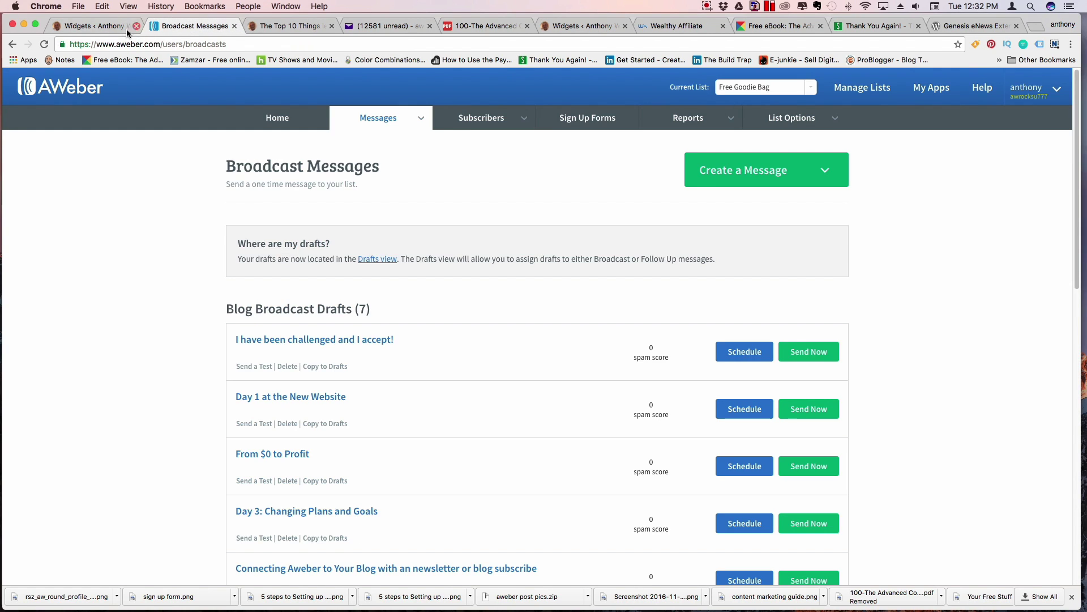
pyautogui.click(110, 29)
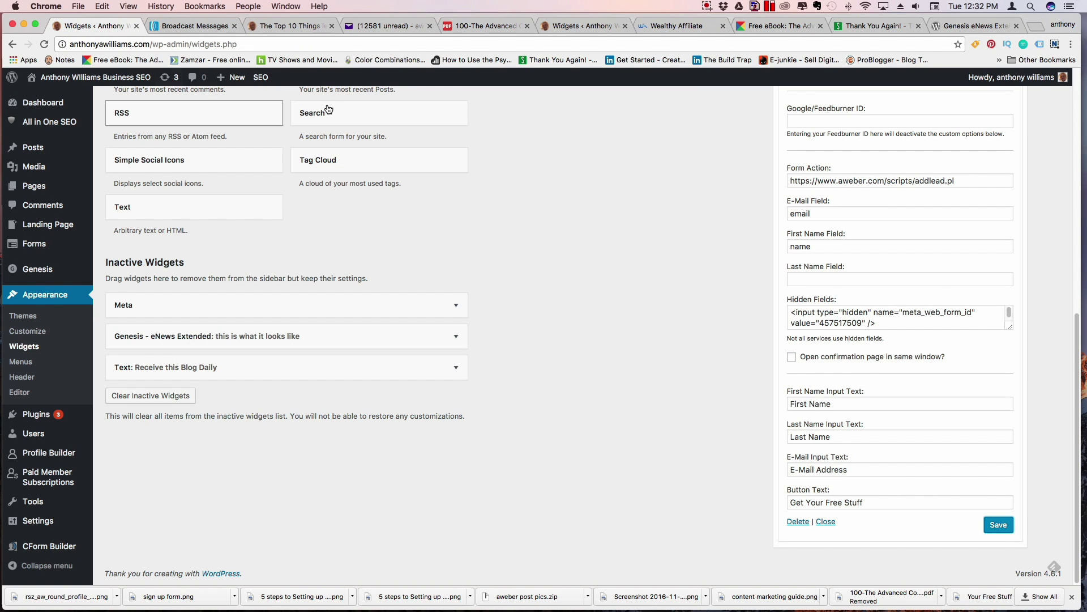
pyautogui.click(707, 5)
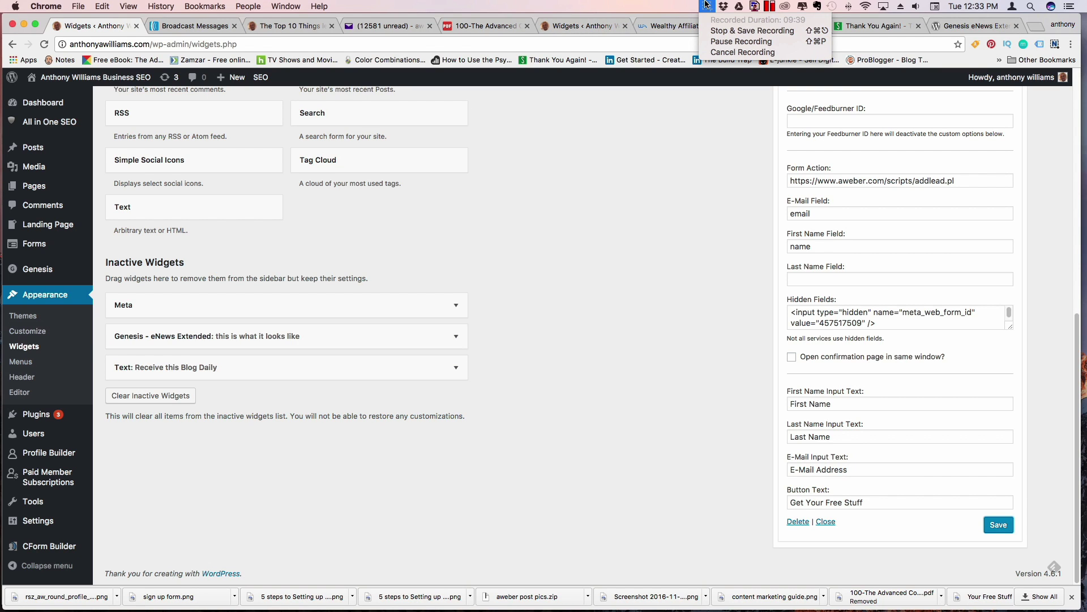